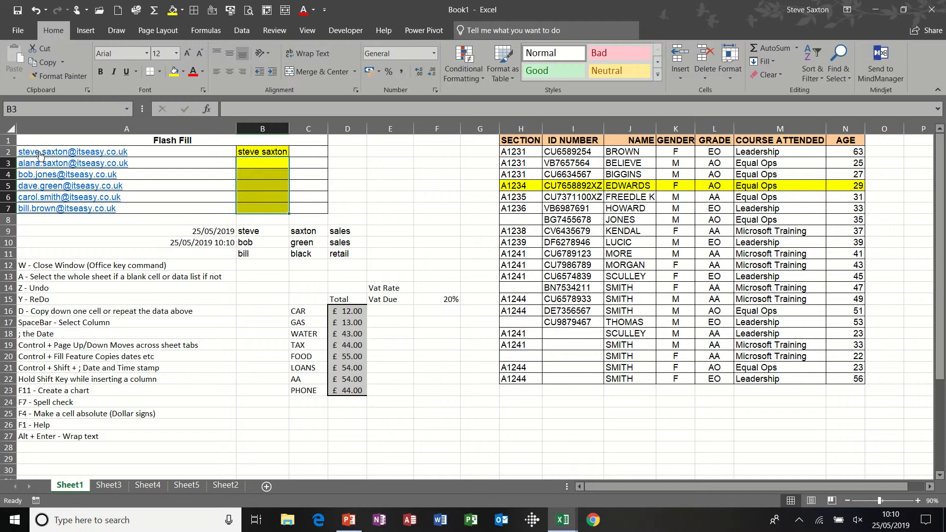
Flash Fill the full names extracted from the e-mail addresses into B3:B7, following the example in B2.
{"action": "left_click", "coordinate": [274, 153]}
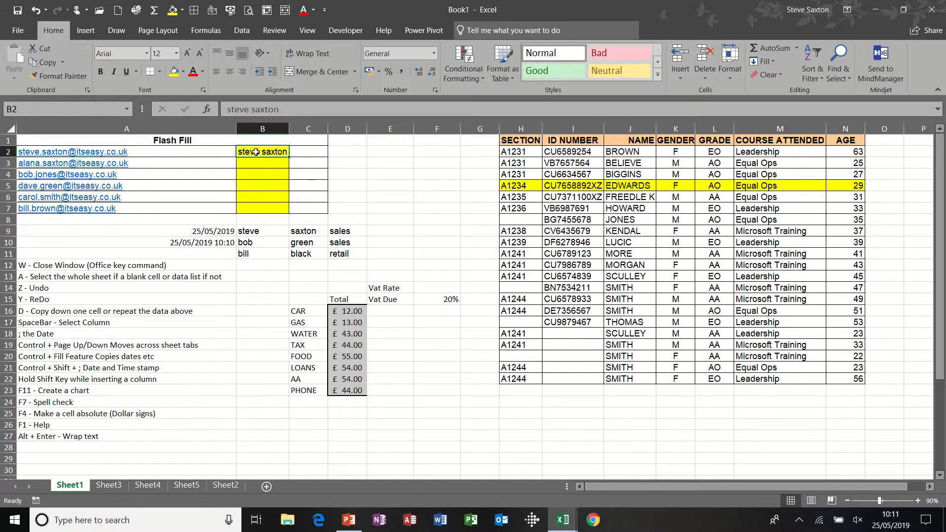
{"action": "left_click_drag", "start_coordinate": [252, 153], "coordinate": [255, 206]}
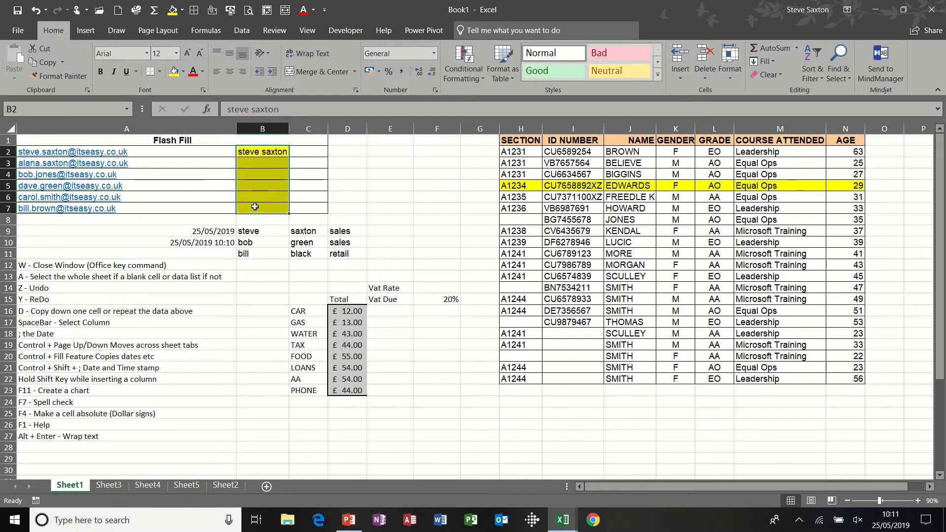
{"action": "key", "text": "ctrl+e"}
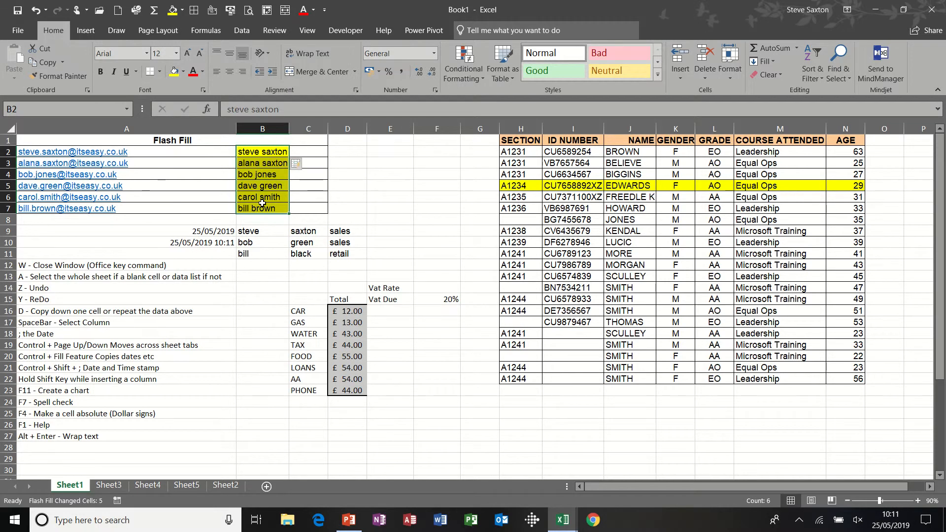
{"action": "left_click", "coordinate": [389, 233]}
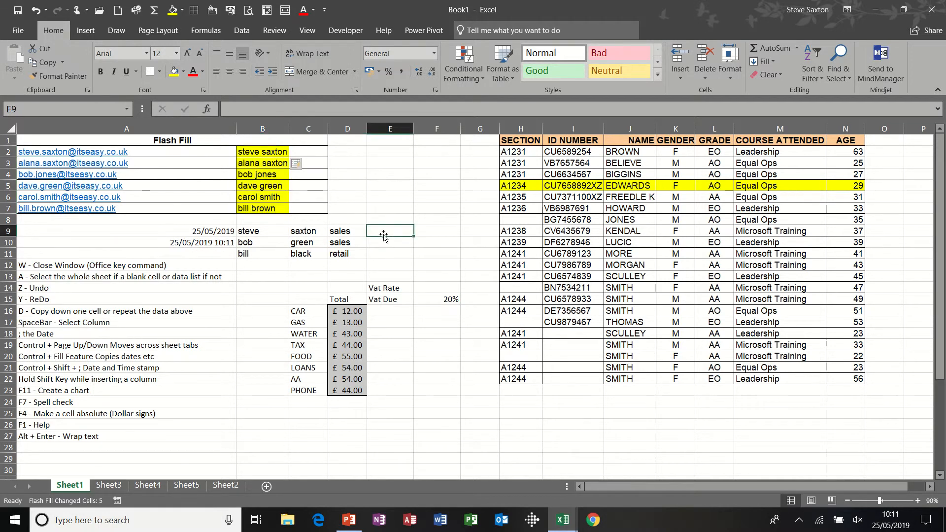
{"action": "left_click_drag", "start_coordinate": [261, 229], "coordinate": [335, 250]}
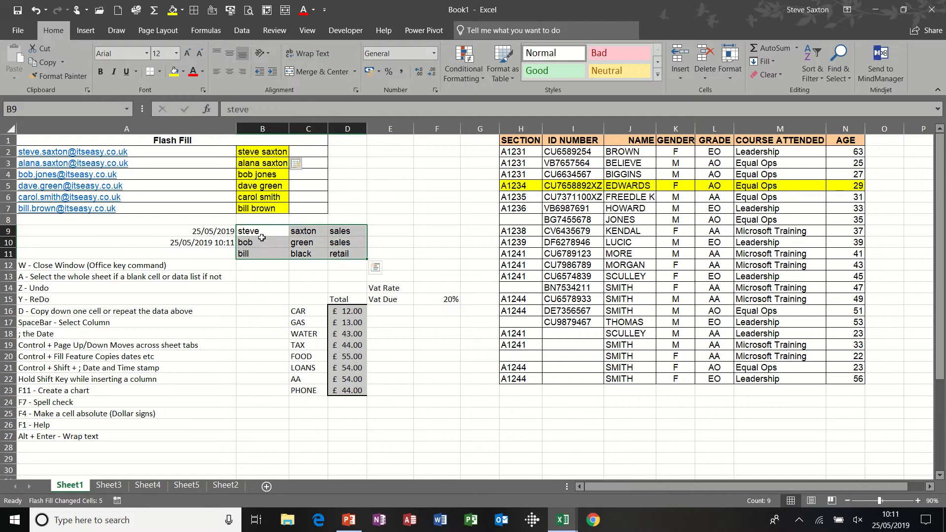
{"action": "left_click", "coordinate": [385, 229]}
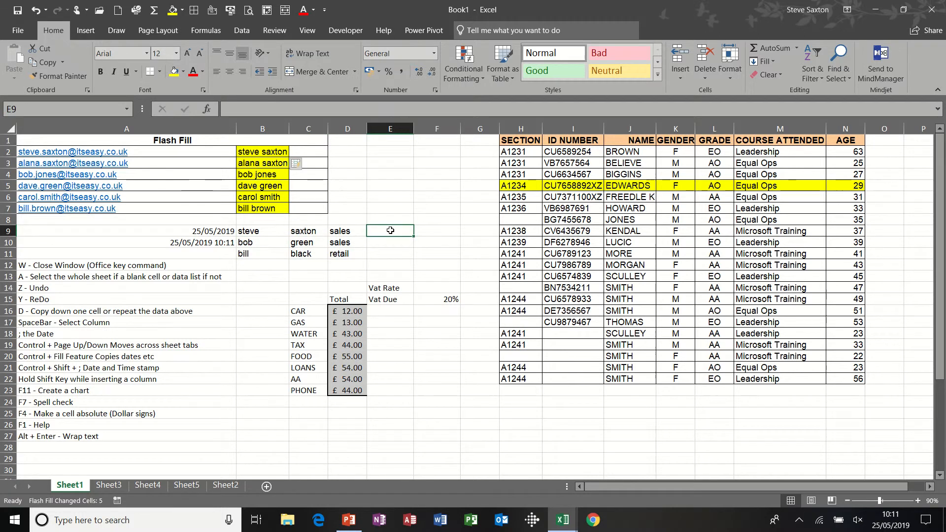
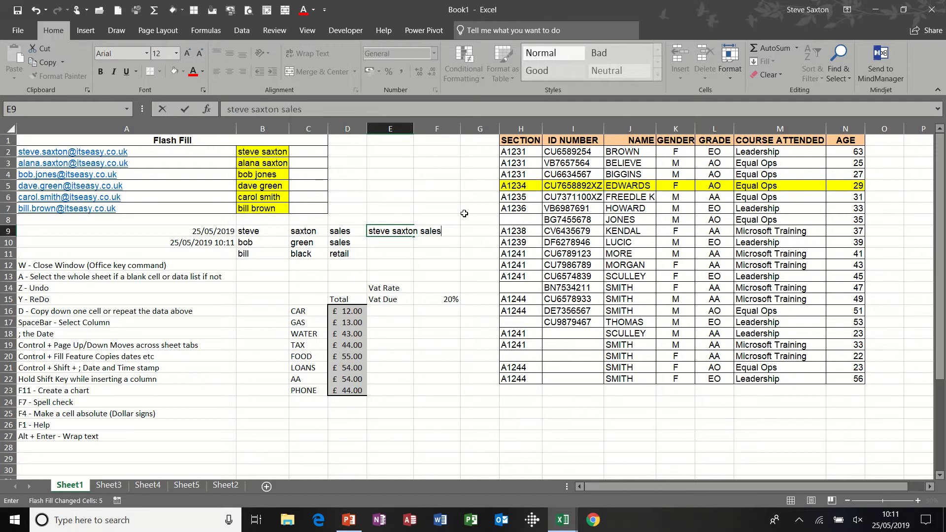
Flash Fill E10:E11 from the E9 example to combine the name and department columns.
{"action": "left_click", "coordinate": [397, 241]}
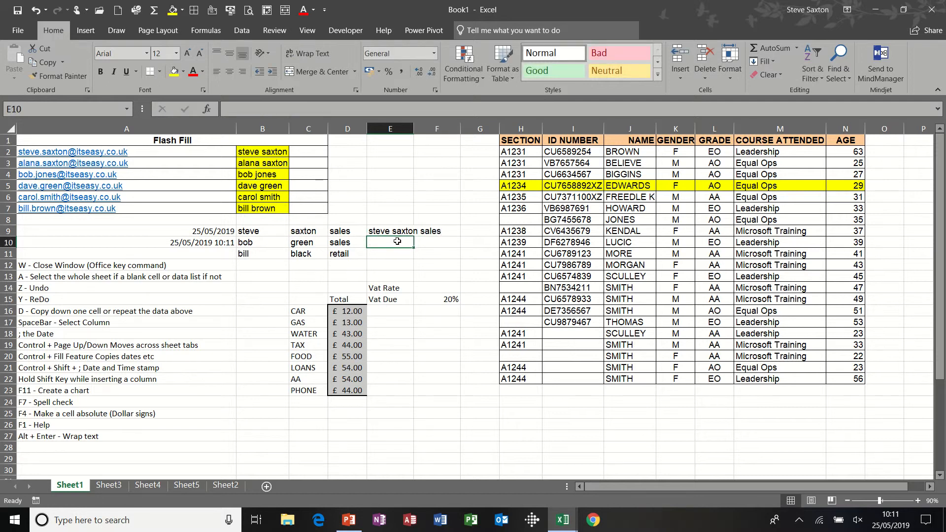
{"action": "left_click_drag", "start_coordinate": [394, 231], "coordinate": [392, 252]}
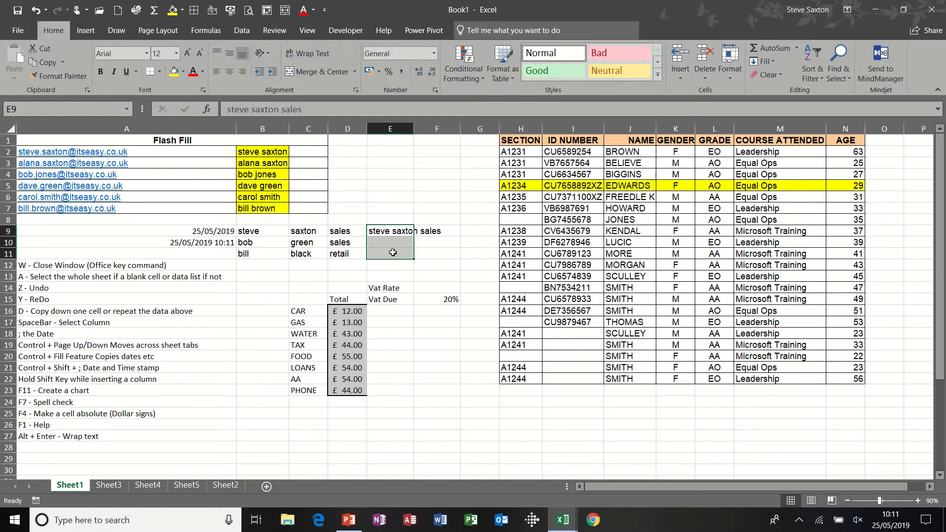
{"action": "key", "text": "ctrl+e"}
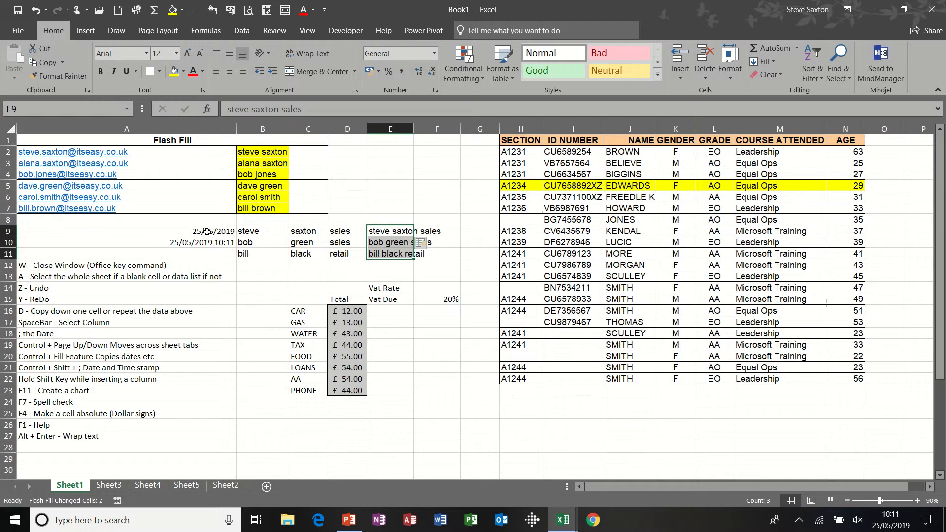
Examine the date and date-time formulas in A9 and A10.
{"action": "left_click", "coordinate": [207, 231]}
{"action": "key", "text": "Down"}
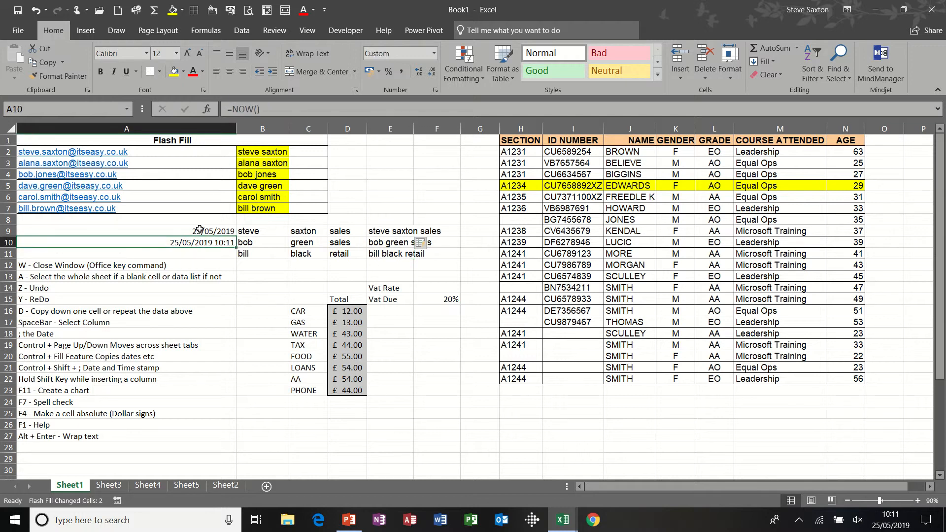
{"action": "left_click", "coordinate": [199, 229]}
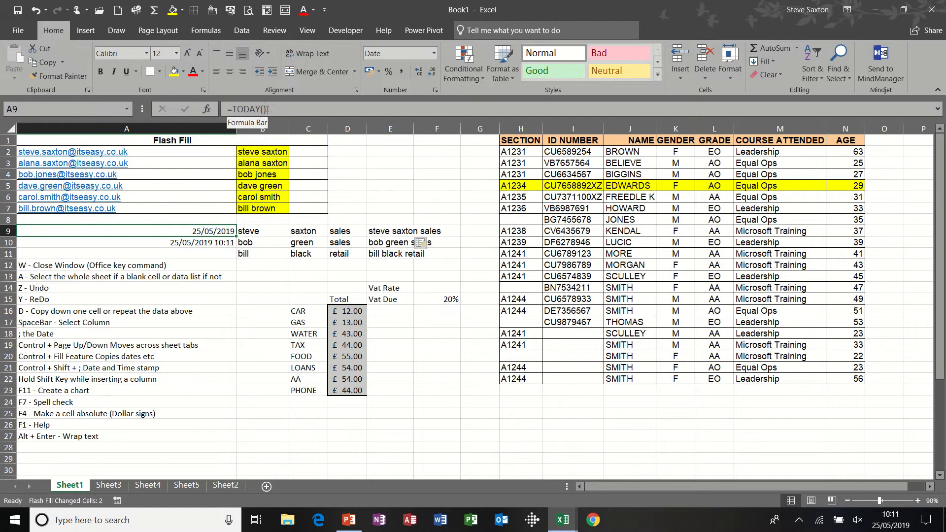
{"action": "left_click", "coordinate": [199, 240]}
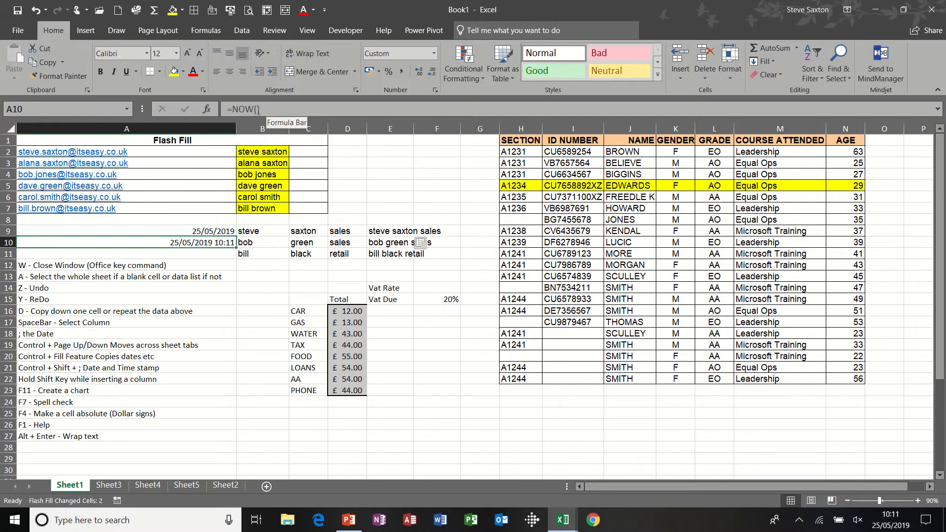
{"action": "left_click", "coordinate": [213, 232]}
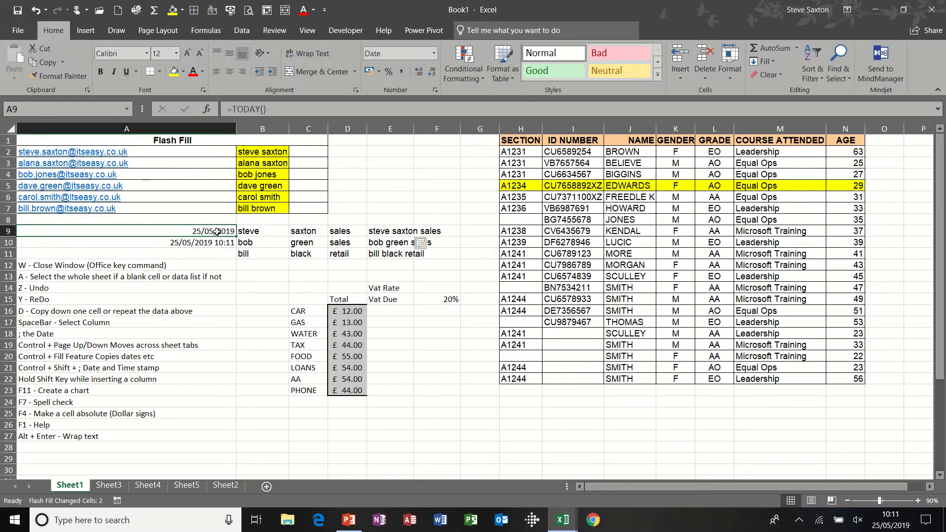
{"action": "left_click", "coordinate": [213, 243]}
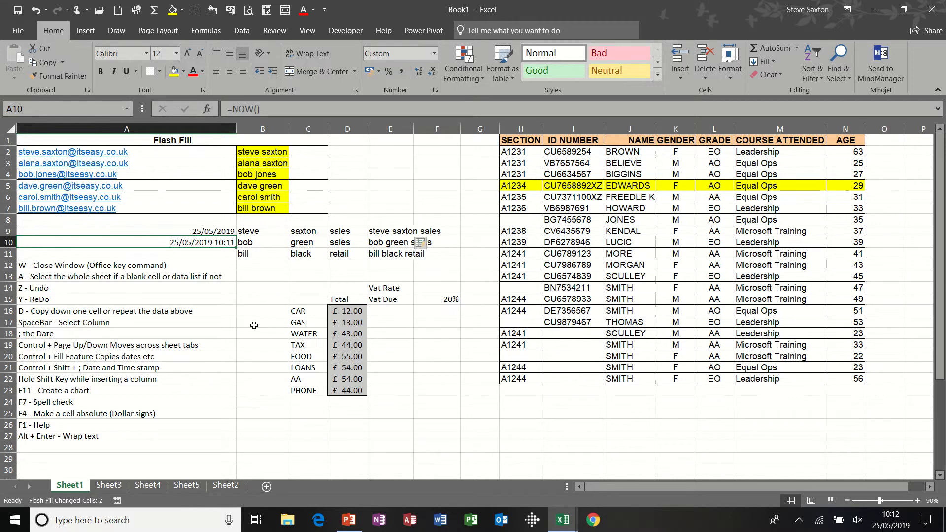
Start closing the workbook window and cancel the save prompt.
{"action": "key", "text": "ctrl+w"}
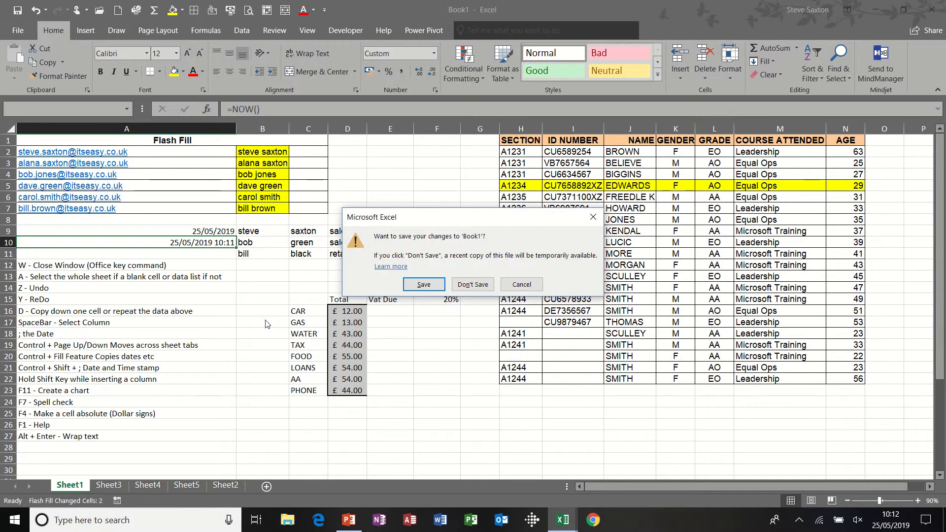
{"action": "left_click_drag", "start_coordinate": [476, 224], "coordinate": [399, 204]}
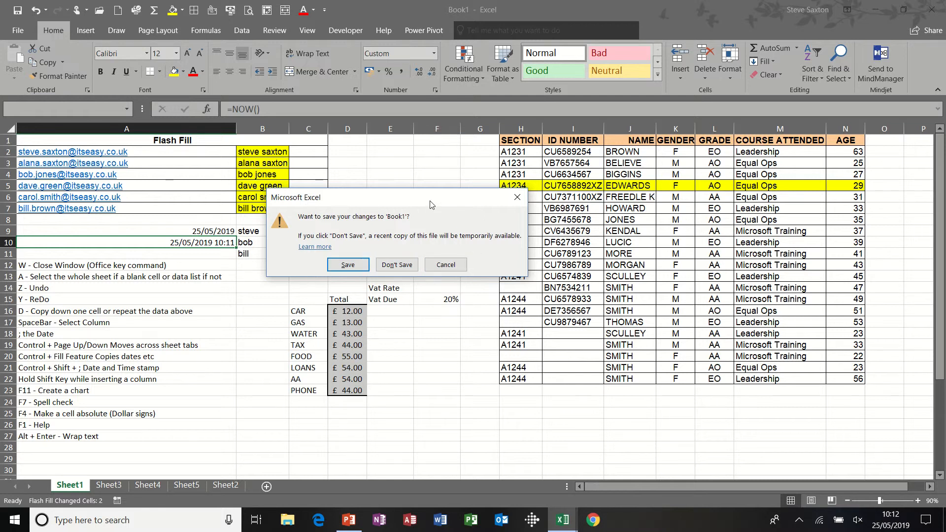
{"action": "left_click_drag", "start_coordinate": [427, 202], "coordinate": [442, 186]}
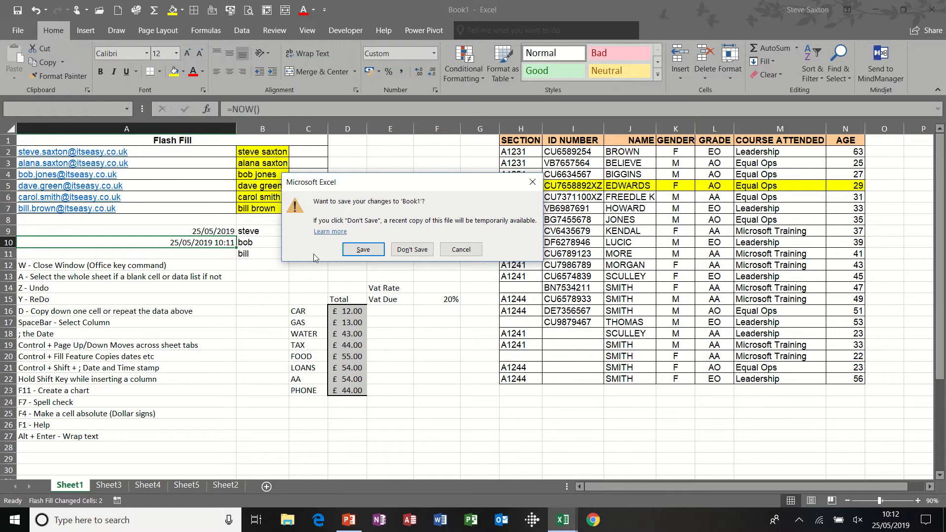
{"action": "left_click", "coordinate": [533, 184]}
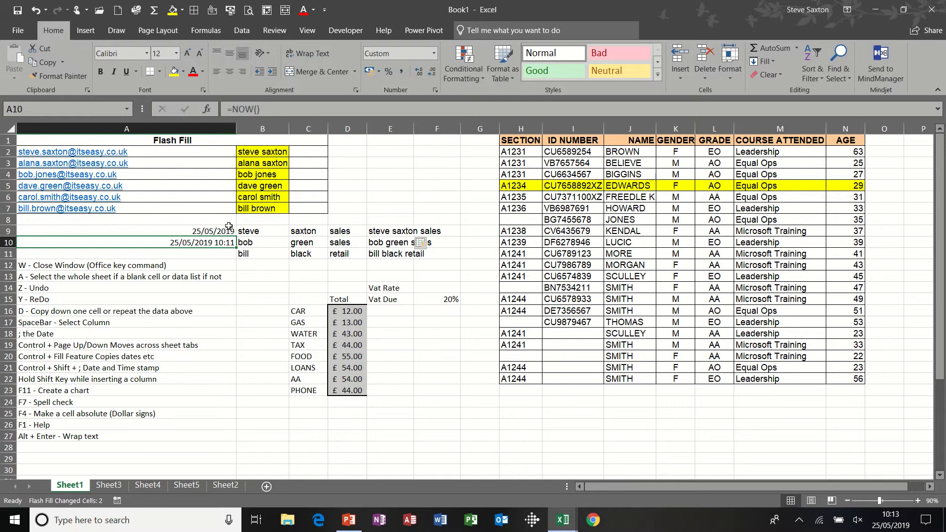
Select each data block in turn with Select All, then the whole sheet from a blank cell.
{"action": "left_click", "coordinate": [126, 277]}
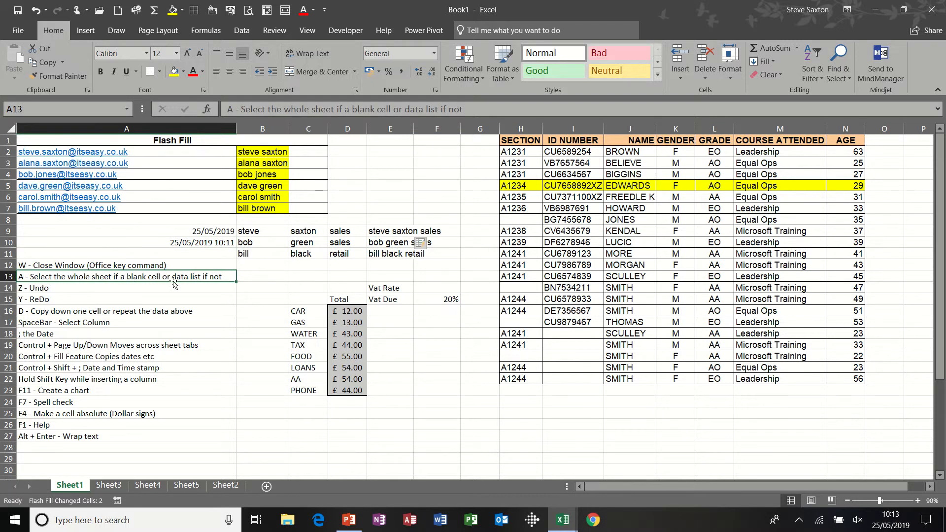
{"action": "left_click", "coordinate": [311, 299]}
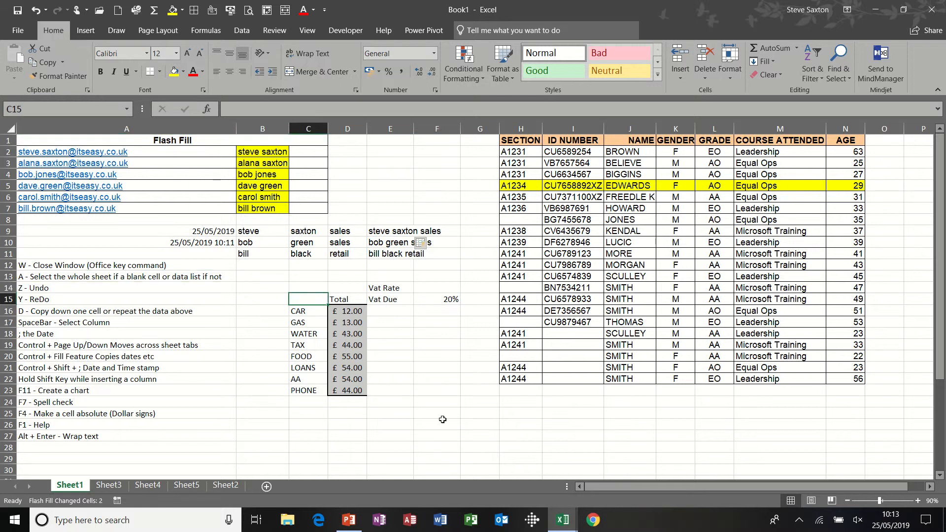
{"action": "key", "text": "ctrl+a"}
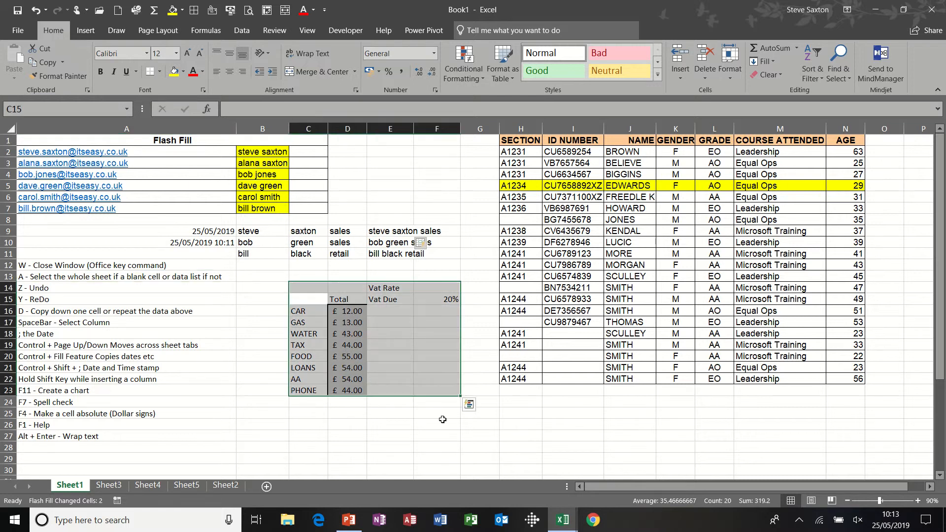
{"action": "left_click", "coordinate": [552, 262]}
{"action": "key", "text": "ctrl+a"}
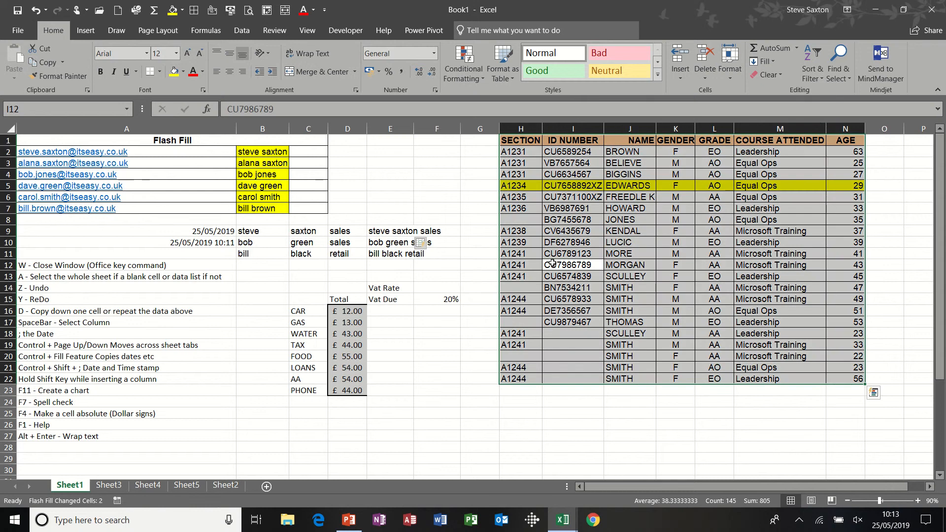
{"action": "left_click", "coordinate": [195, 141]}
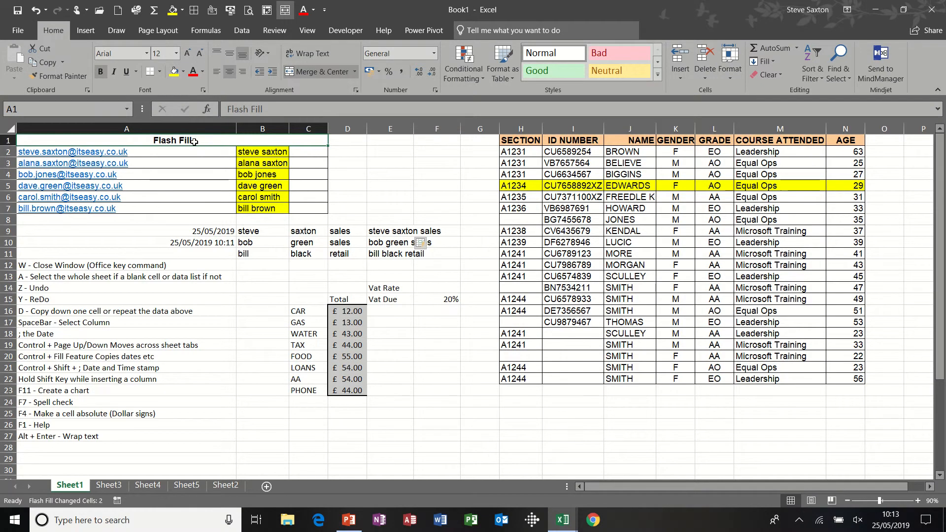
{"action": "key", "text": "ctrl+a"}
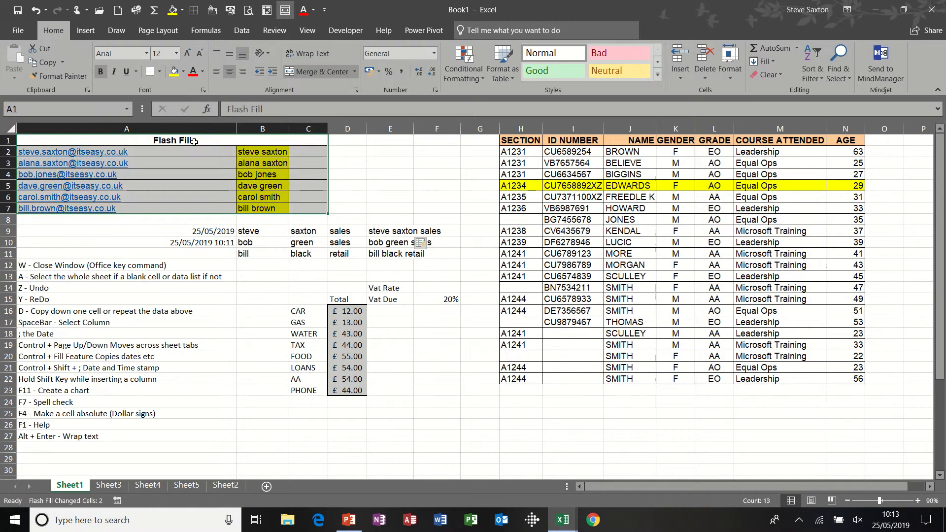
{"action": "left_click", "coordinate": [393, 172]}
{"action": "key", "text": "ctrl+a"}
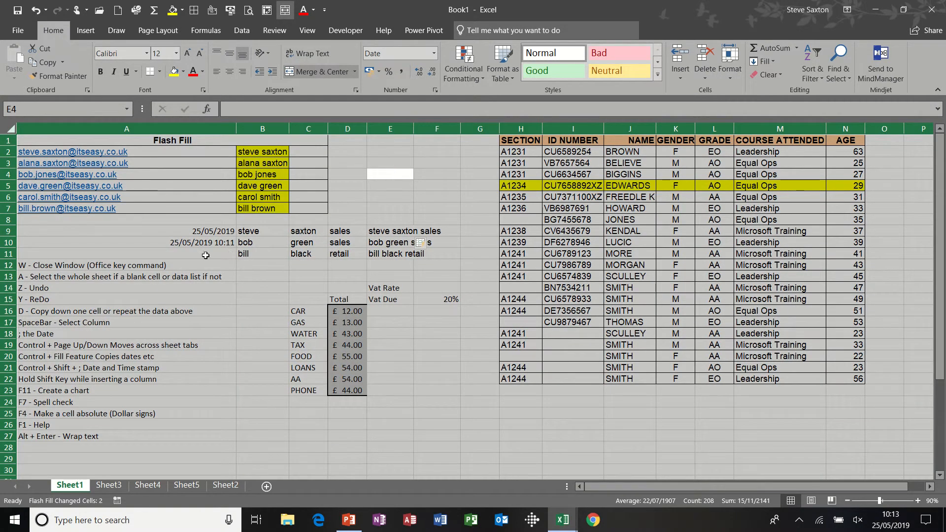
Enter sample text in B16, then undo and redo the entry.
{"action": "left_click", "coordinate": [111, 289]}
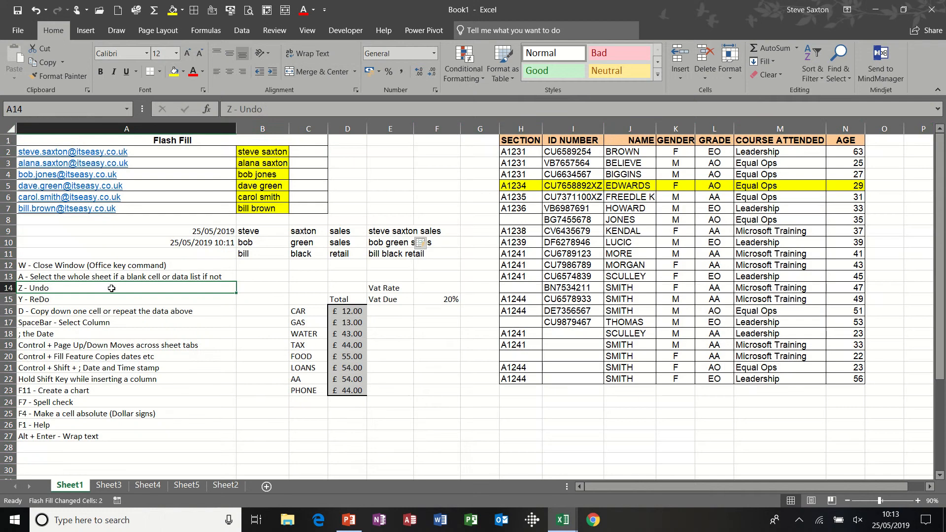
{"action": "left_click", "coordinate": [265, 314]}
{"action": "type", "text": "sdjhsdjhsd"}
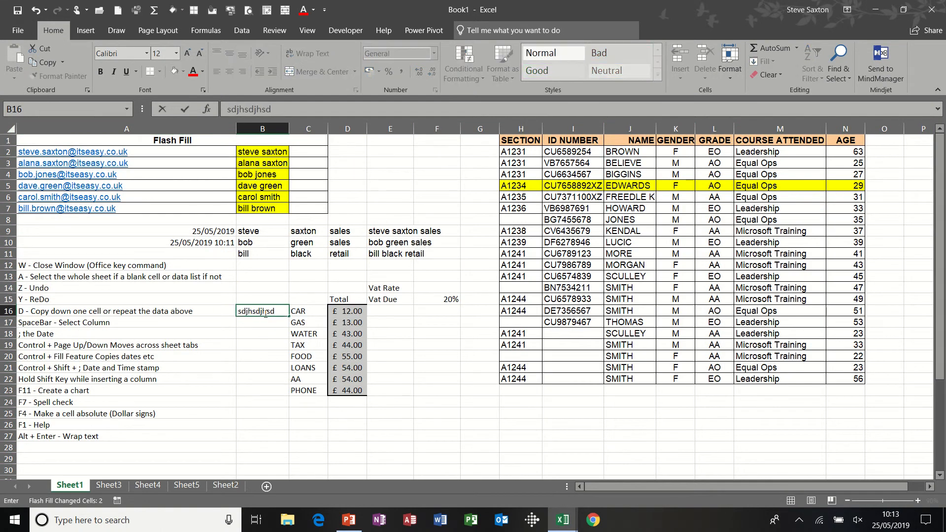
{"action": "key", "text": "Return"}
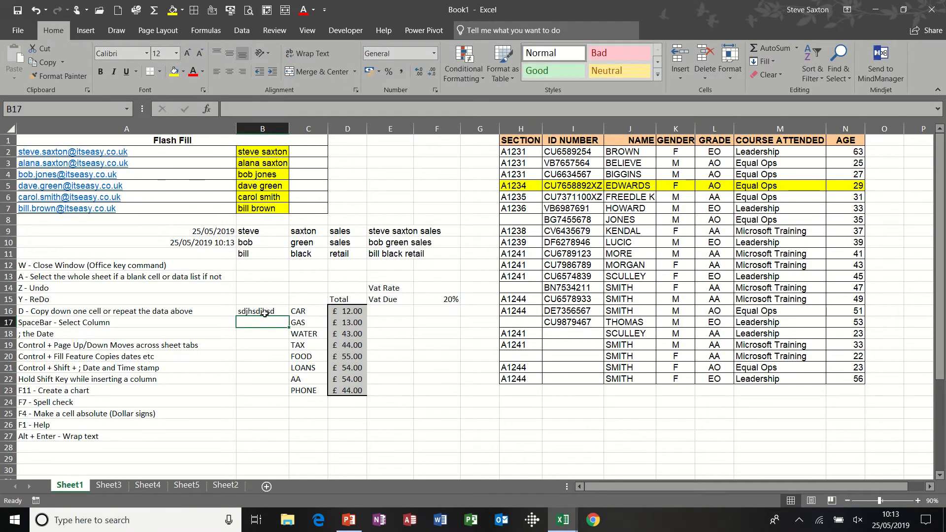
{"action": "key", "text": "ctrl+z"}
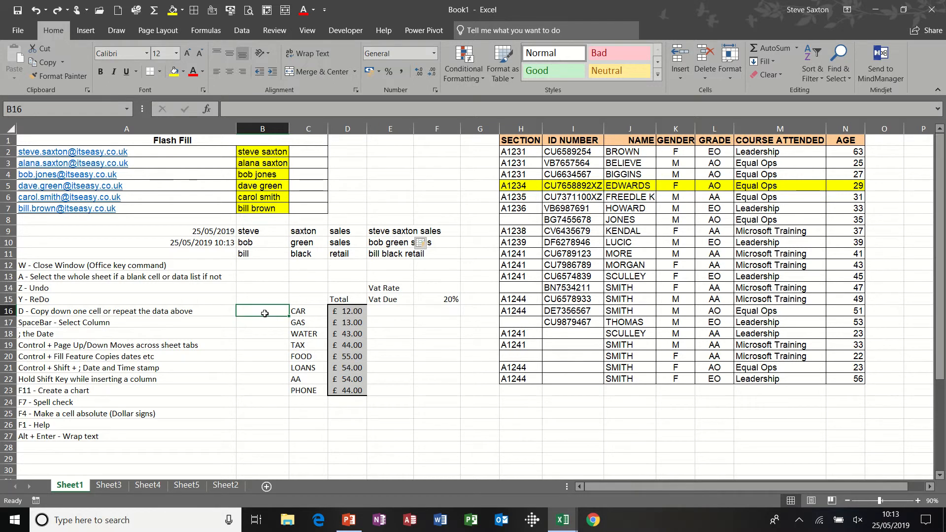
{"action": "key", "text": "ctrl+y"}
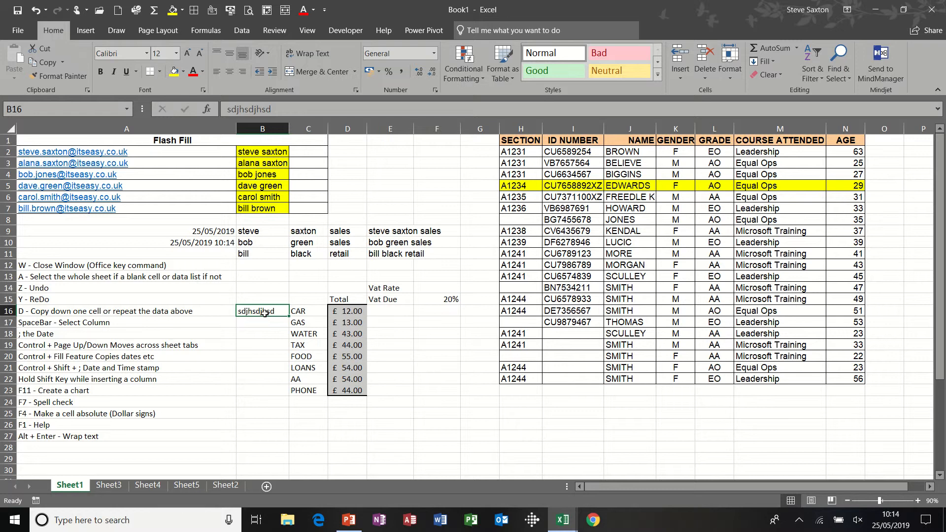
Enter "steve" in B16 and copy it down into B17 and B18 with Fill Down.
{"action": "type", "text": "steve"}
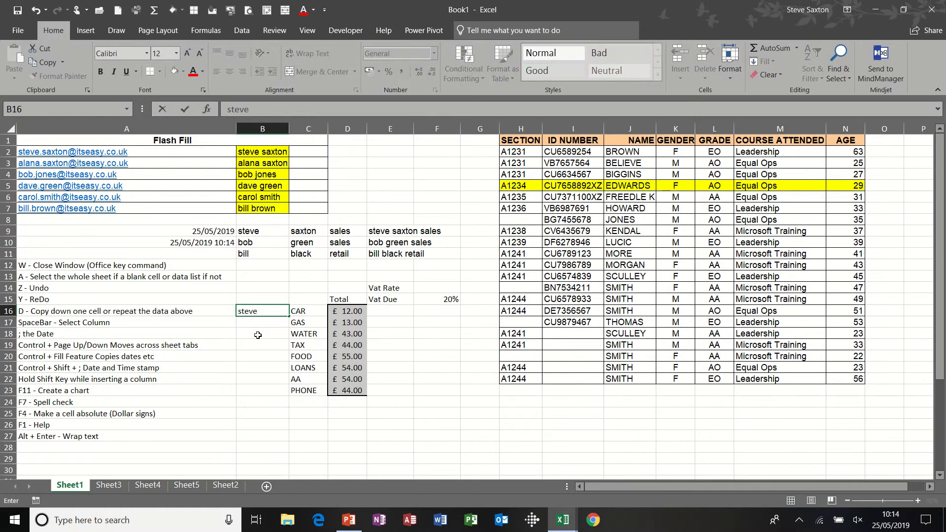
{"action": "key", "text": "Return"}
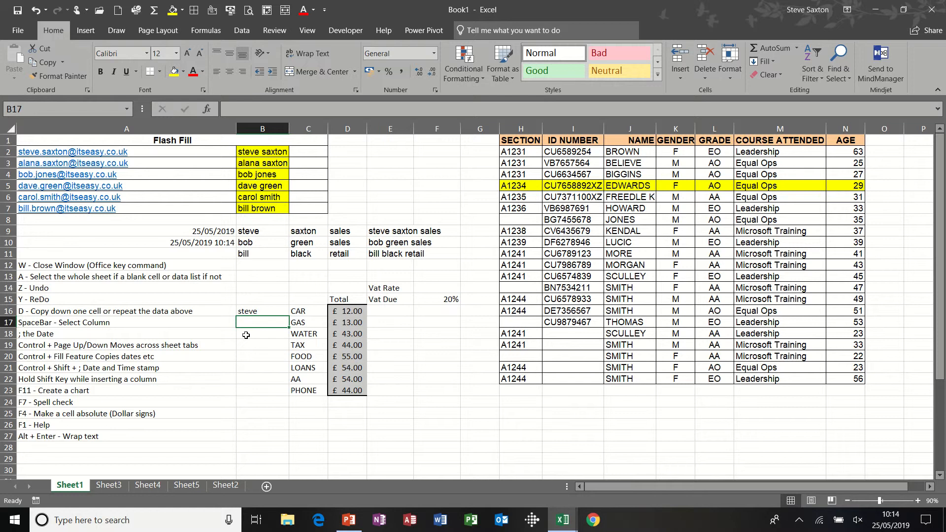
{"action": "key", "text": "ctrl+d"}
{"action": "left_click", "coordinate": [246, 335]}
{"action": "key", "text": "ctrl+d"}
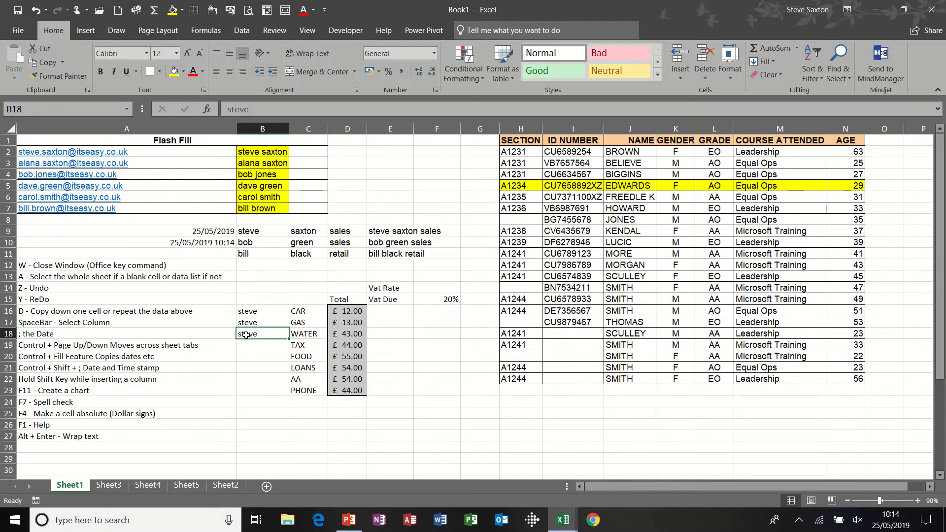
Select the data of the GRADE column with the Select Column shortcut.
{"action": "key", "text": "Down"}
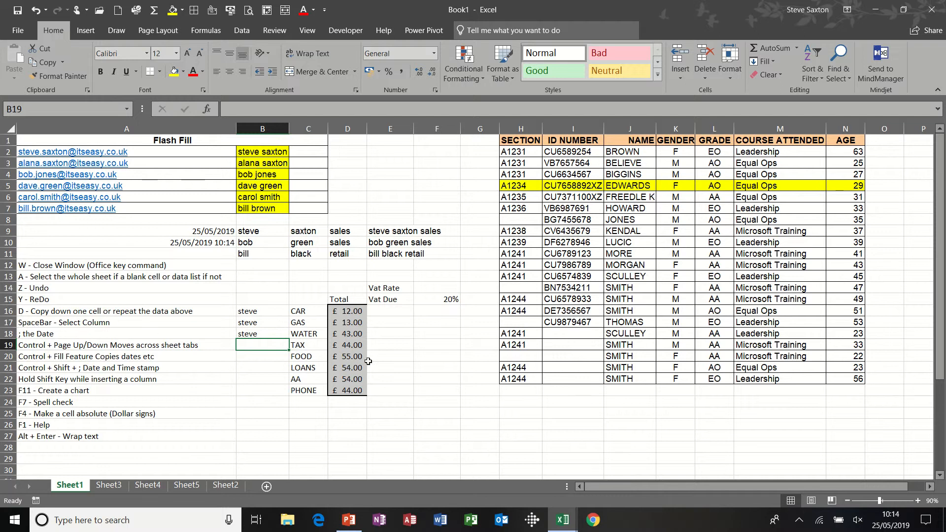
{"action": "left_click", "coordinate": [481, 352]}
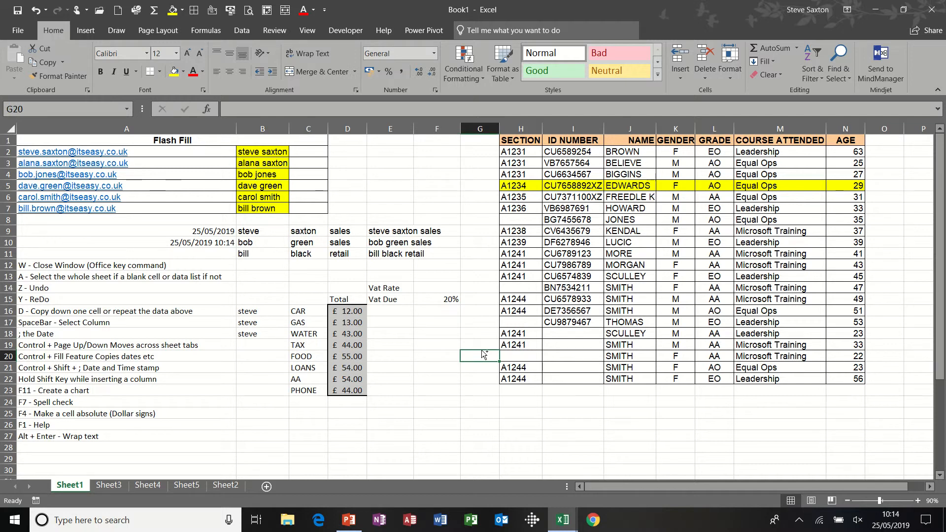
{"action": "left_click", "coordinate": [632, 287]}
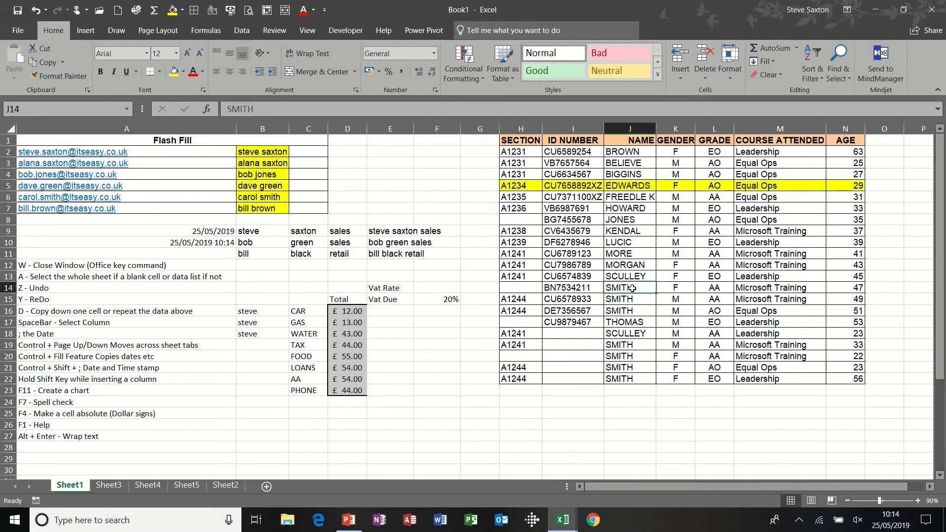
{"action": "left_click_drag", "start_coordinate": [675, 242], "coordinate": [714, 321]}
{"action": "left_click", "coordinate": [715, 271]}
{"action": "key", "text": "ctrl+space"}
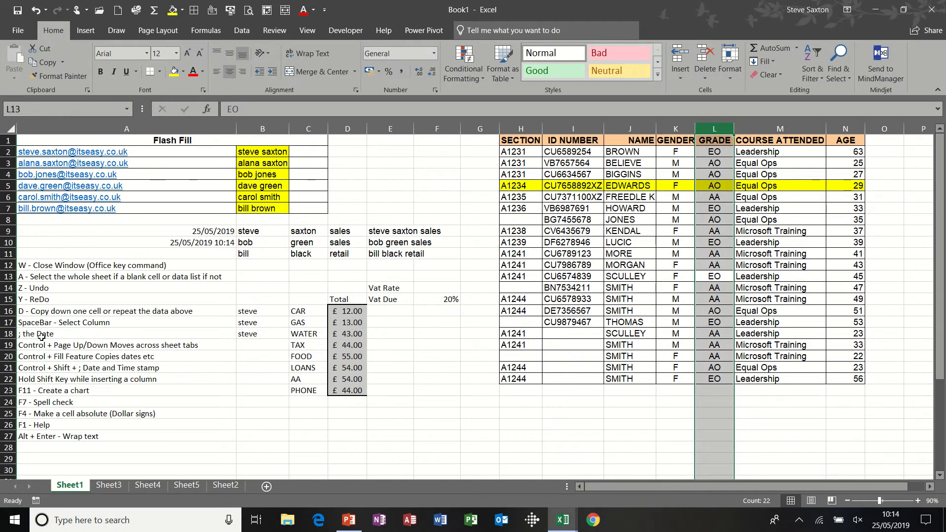
Stamp today's date into E3 with the date shortcut.
{"action": "left_click", "coordinate": [195, 231]}
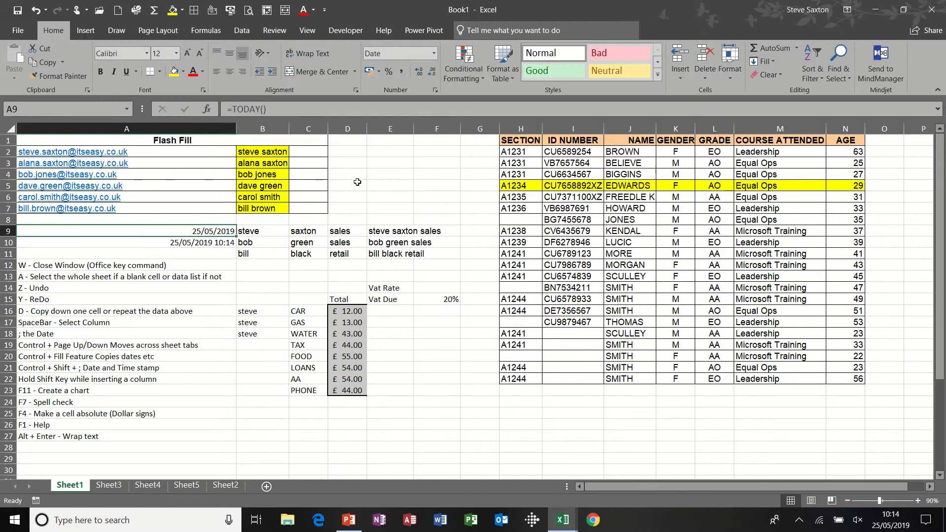
{"action": "left_click", "coordinate": [387, 163]}
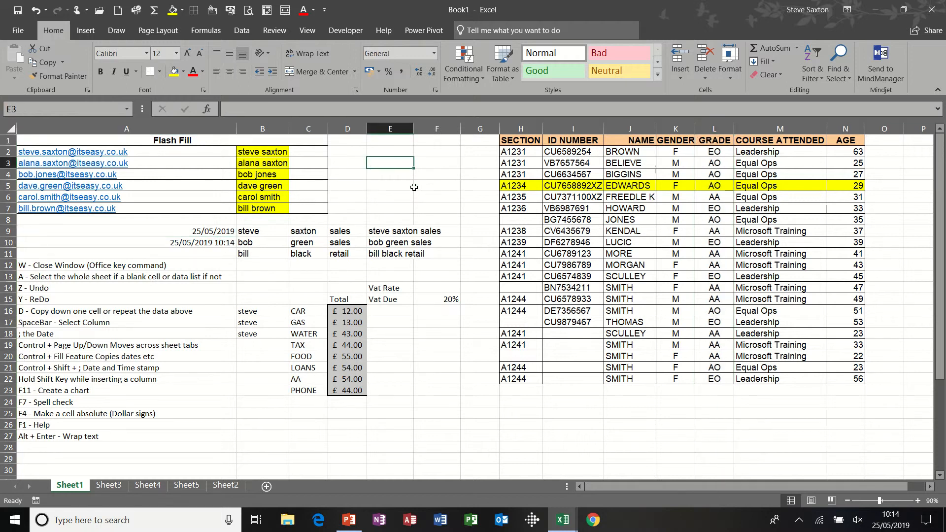
{"action": "key", "text": "ctrl+semicolon"}
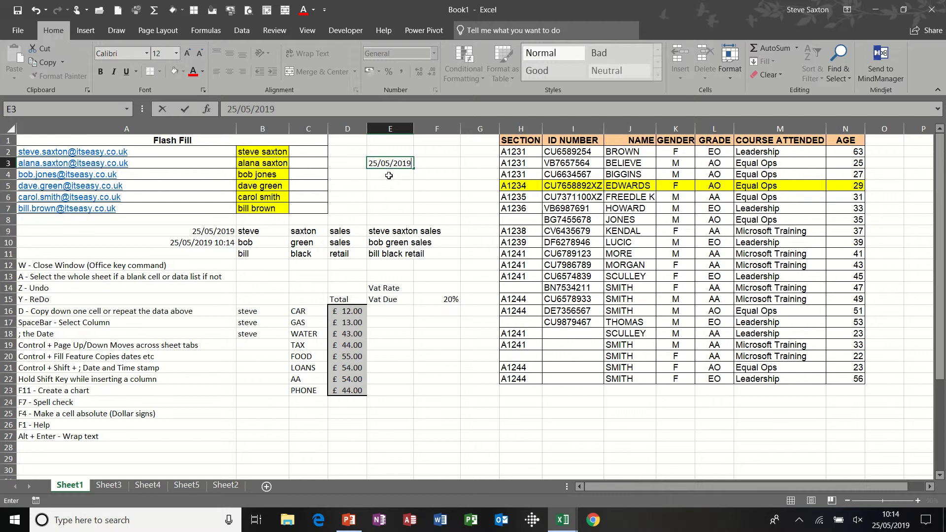
{"action": "left_click", "coordinate": [394, 175]}
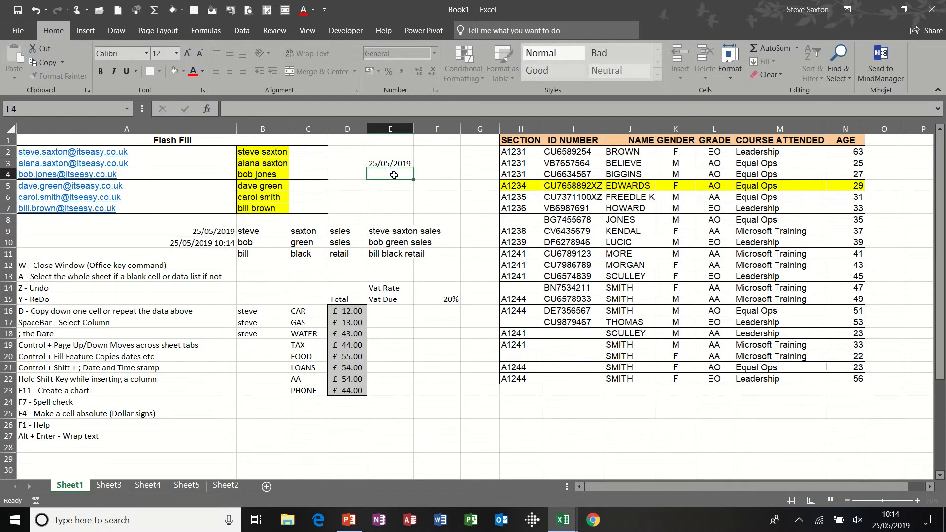
Stamp the current time into E4 with the time shortcut.
{"action": "left_click", "coordinate": [195, 232]}
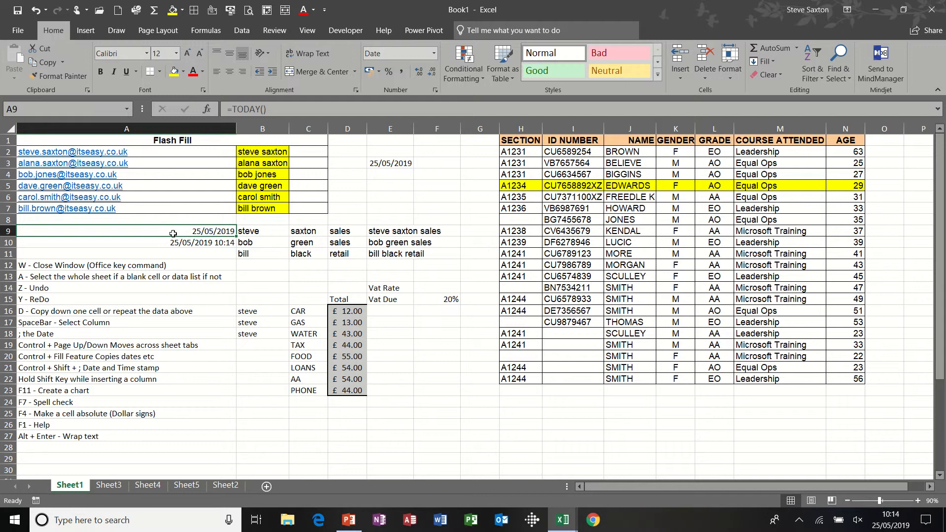
{"action": "left_click", "coordinate": [393, 163]}
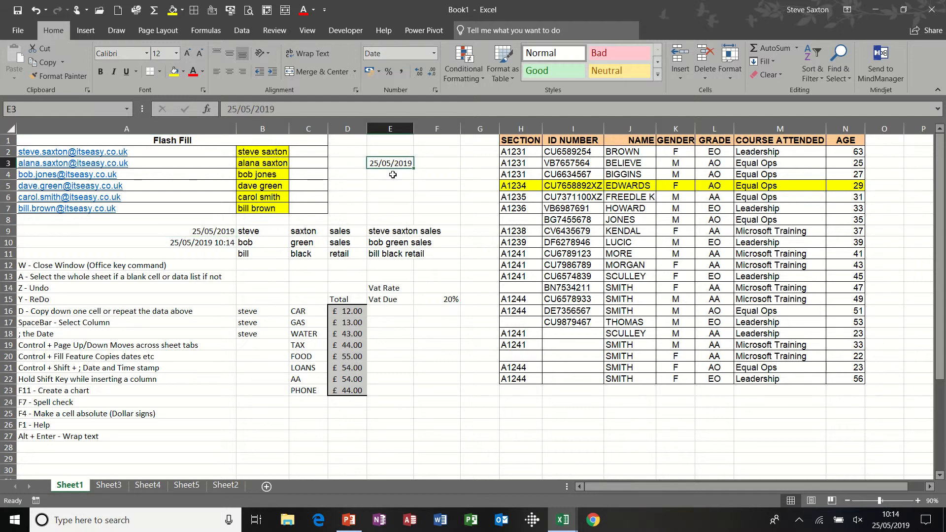
{"action": "left_click", "coordinate": [392, 174]}
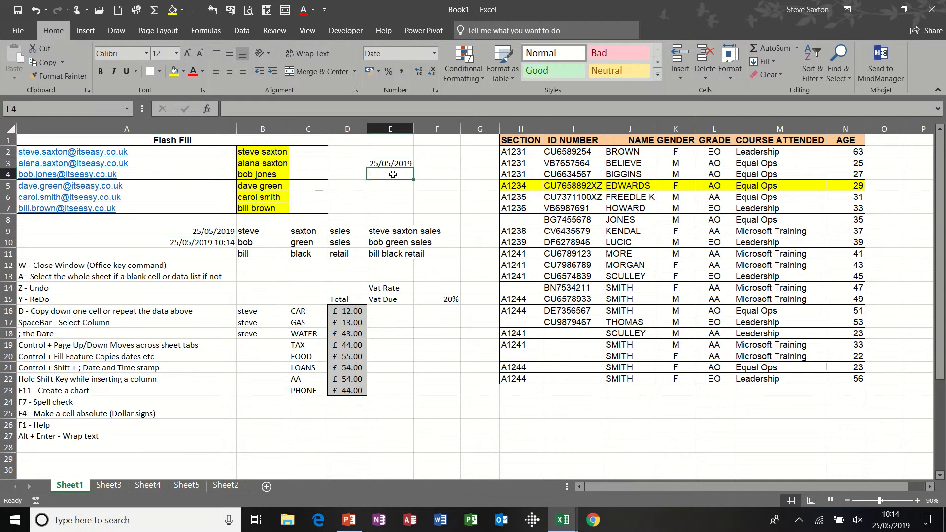
{"action": "key", "text": "ctrl+shift+semicolon"}
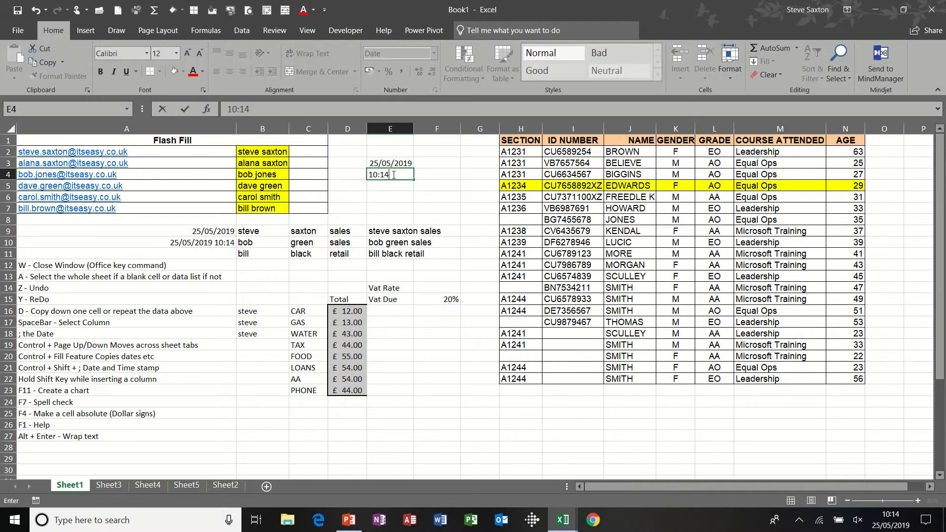
{"action": "key", "text": "Return"}
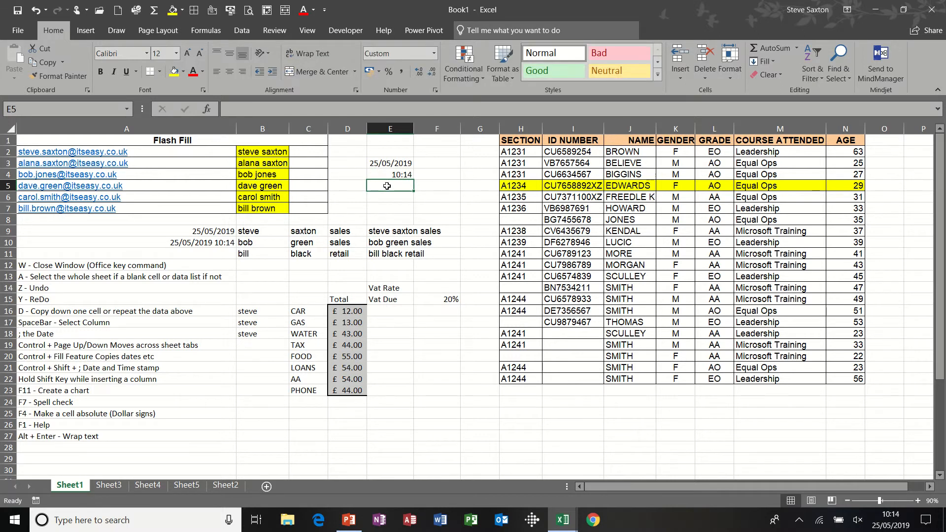
Compare the stamped values in E3 and E4 with the TODAY and NOW formulas in A9 and A10.
{"action": "left_click", "coordinate": [391, 164]}
{"action": "left_click", "coordinate": [392, 174]}
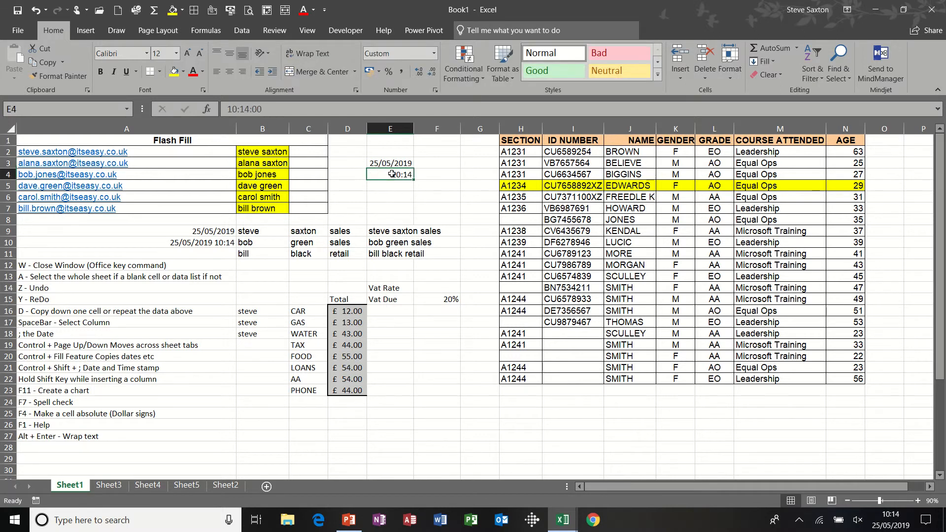
{"action": "left_click", "coordinate": [391, 165]}
{"action": "left_click", "coordinate": [389, 175]}
{"action": "left_click", "coordinate": [223, 241]}
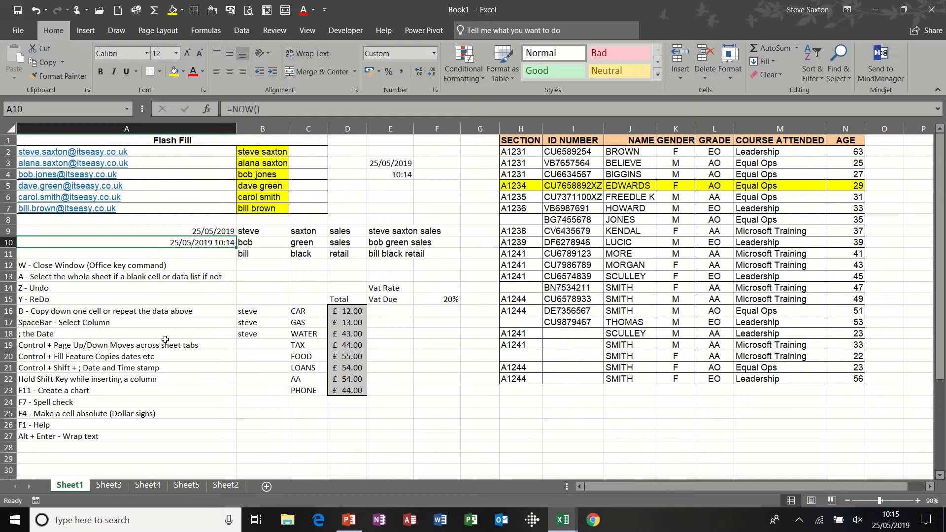
Move back and forth across the sheet tabs with the sheet navigation shortcut, ending on Sheet1.
{"action": "left_click", "coordinate": [144, 347]}
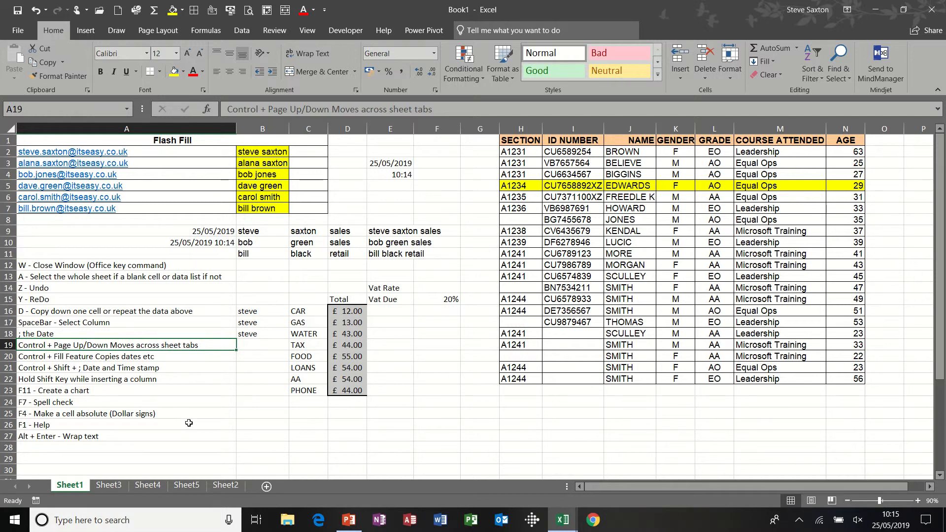
{"action": "key", "text": "ctrl+Page_Down"}
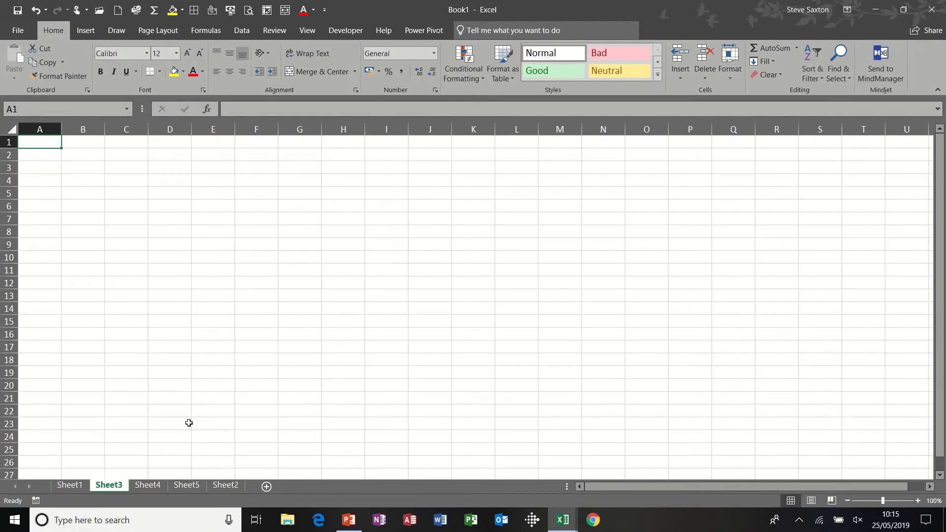
{"action": "key", "text": "ctrl+Page_Up"}
{"action": "key", "text": "ctrl+Page_Down"}
{"action": "key", "text": "ctrl+Page_Down"}
{"action": "key", "text": "ctrl+Page_Down"}
{"action": "key", "text": "ctrl+Page_Up"}
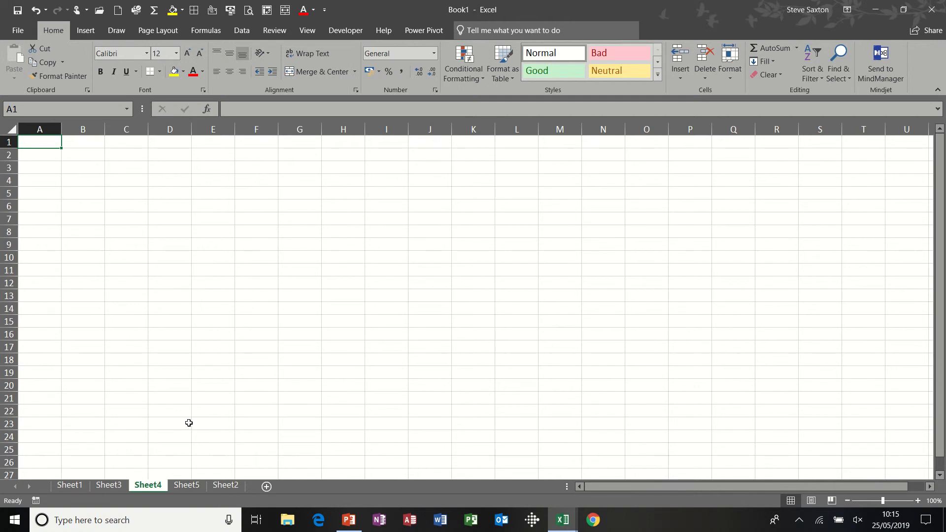
{"action": "key", "text": "ctrl+Page_Up"}
{"action": "key", "text": "ctrl+Page_Up"}
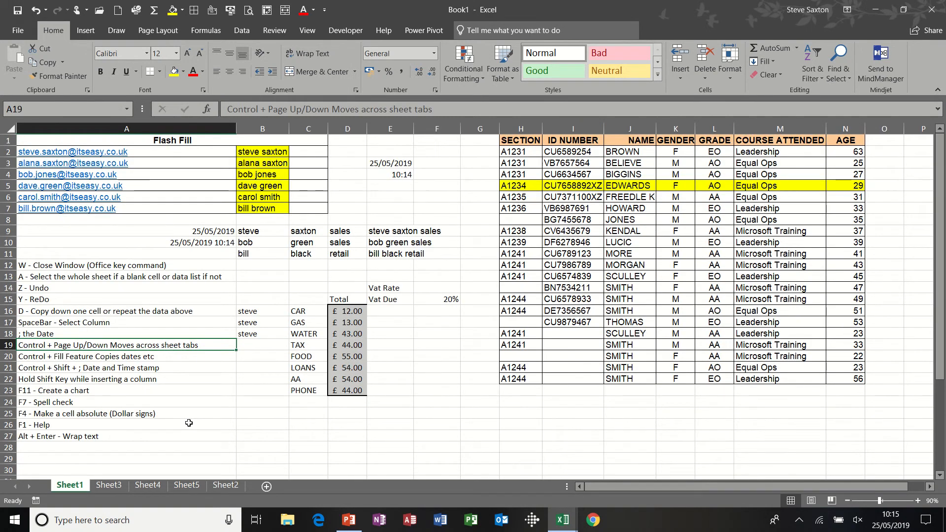
{"action": "key", "text": "ctrl+Page_Down"}
{"action": "key", "text": "ctrl+Page_Down"}
{"action": "key", "text": "ctrl+Page_Up"}
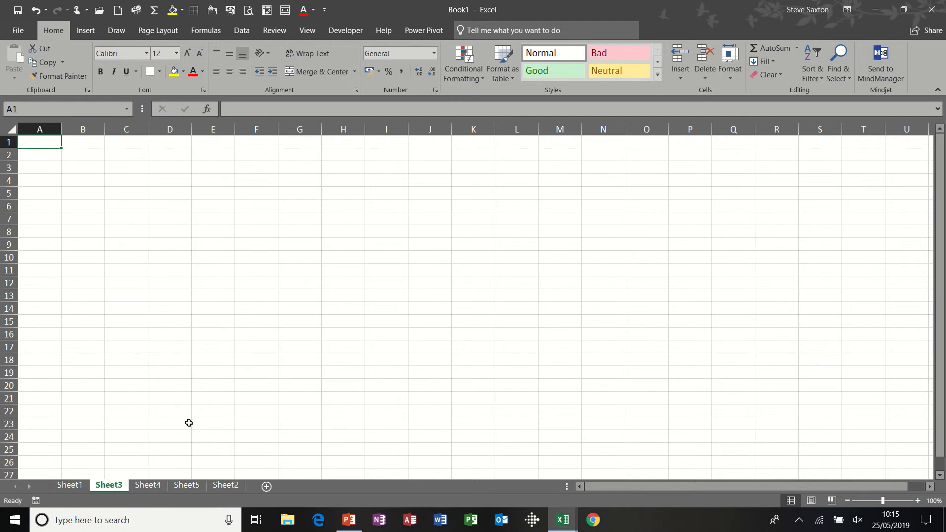
{"action": "key", "text": "ctrl+Page_Up"}
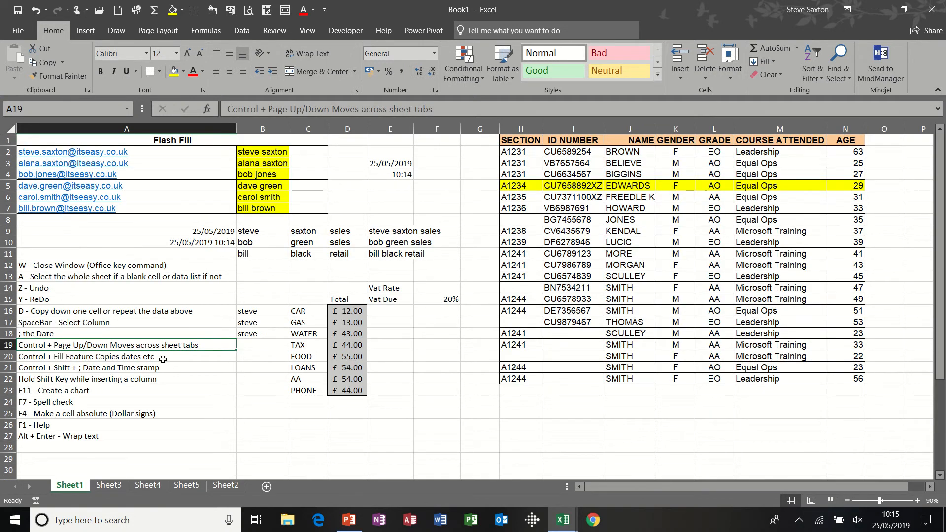
Stamp today's date into F19 and fill it down to F24 as a daily date series.
{"action": "left_click", "coordinate": [163, 359]}
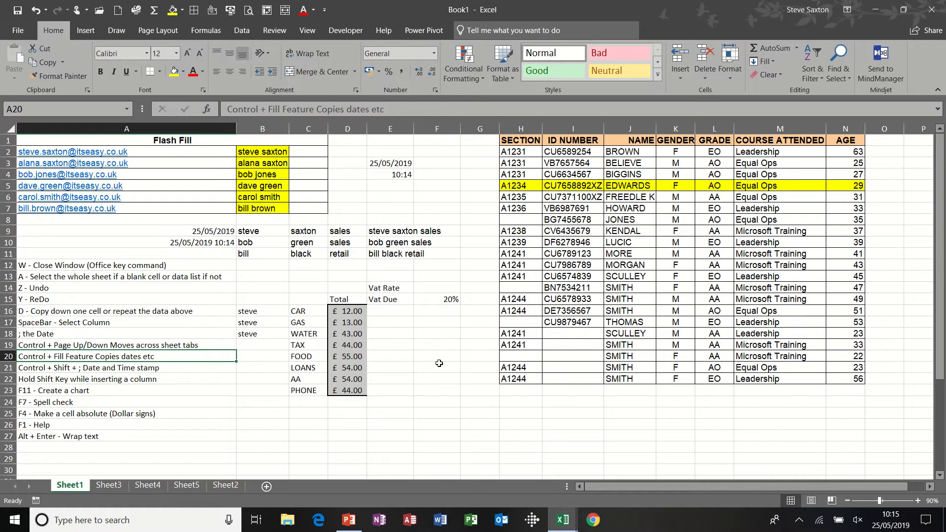
{"action": "left_click", "coordinate": [439, 344]}
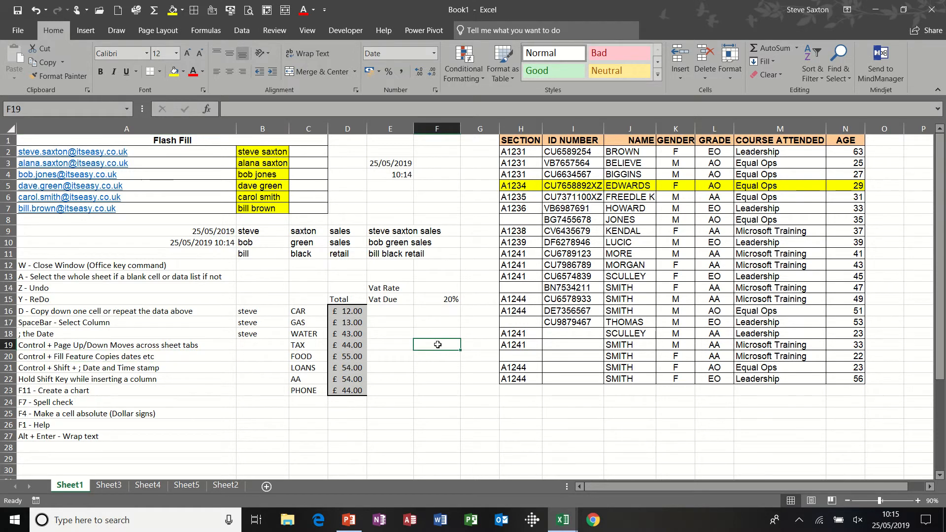
{"action": "key", "text": "ctrl+semicolon"}
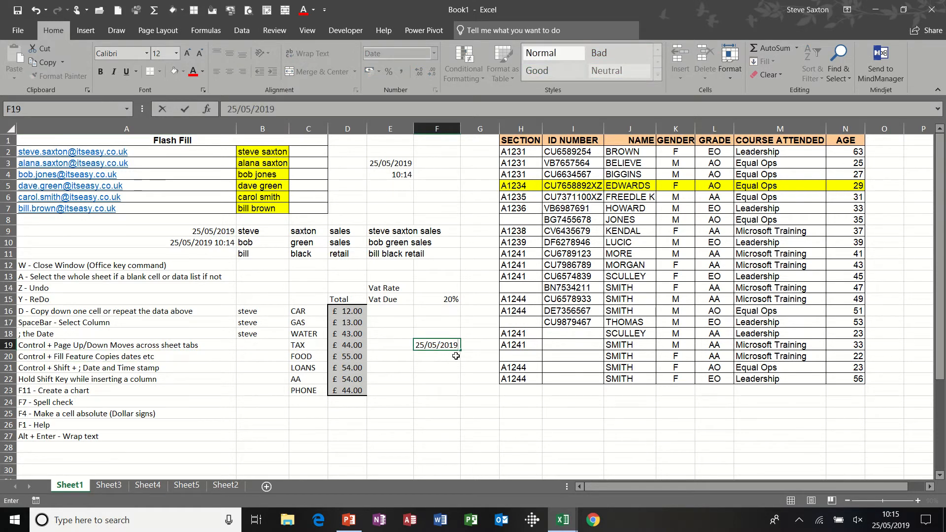
{"action": "left_click_drag", "start_coordinate": [461, 350], "coordinate": [462, 413]}
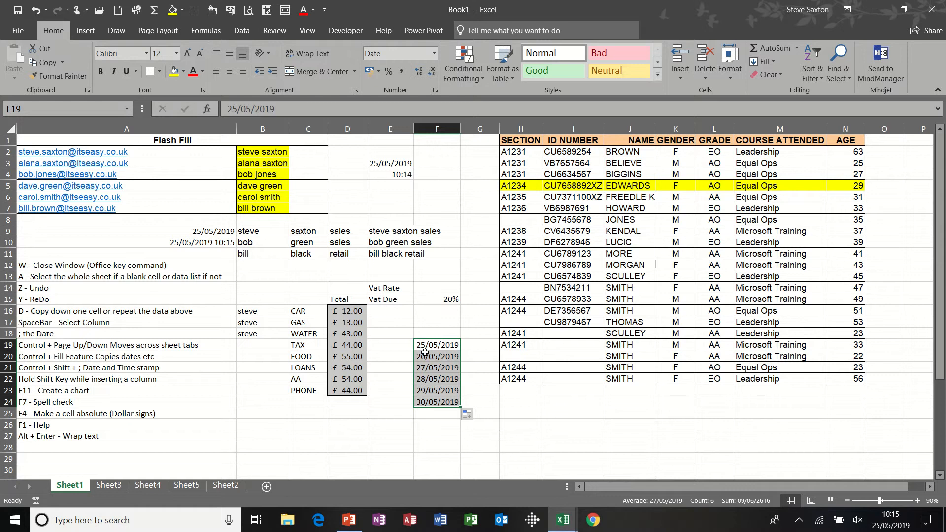
Clear the date series from F20 to F24.
{"action": "left_click_drag", "start_coordinate": [429, 356], "coordinate": [435, 400]}
{"action": "key", "text": "Delete"}
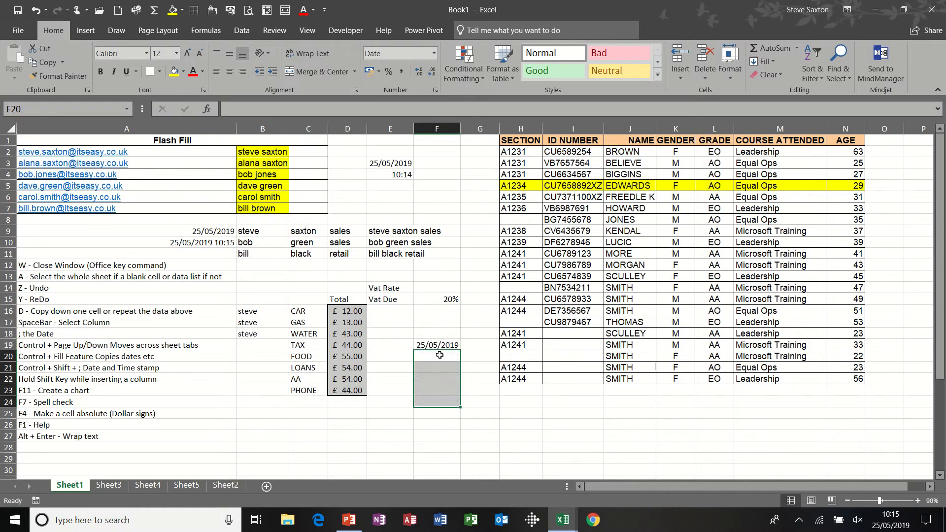
Copy the date in F19 down through F25 as identical dates with the fill handle.
{"action": "left_click", "coordinate": [439, 345]}
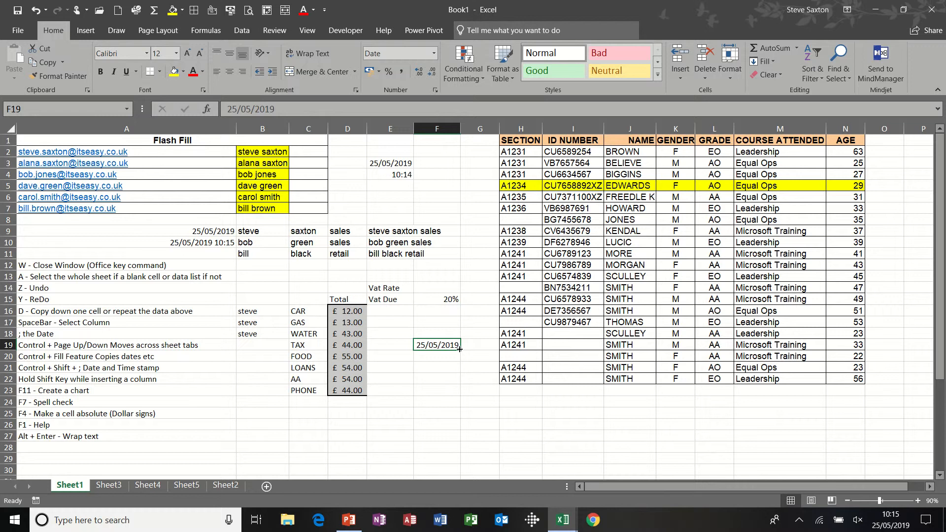
{"action": "left_click_drag", "start_coordinate": [460, 350], "coordinate": [459, 414]}
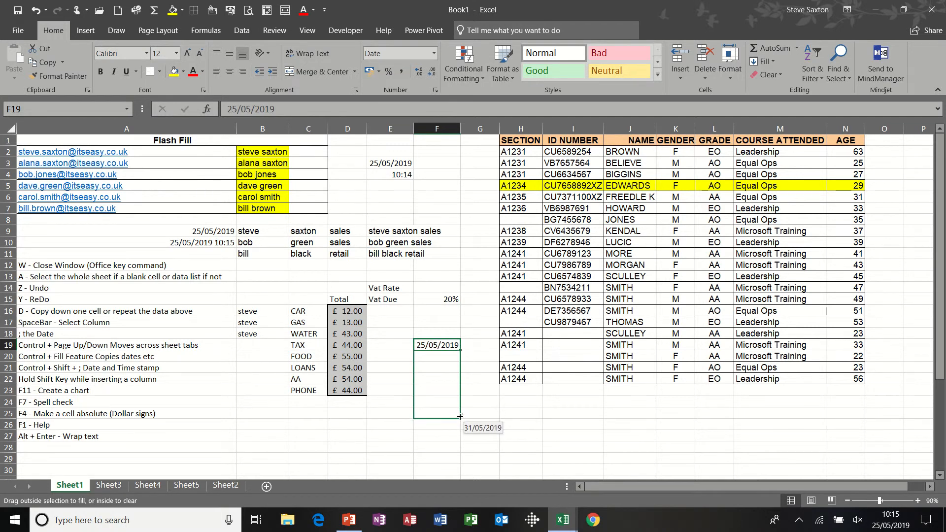
{"action": "left_click_drag", "start_coordinate": [460, 416], "coordinate": [460, 415]}
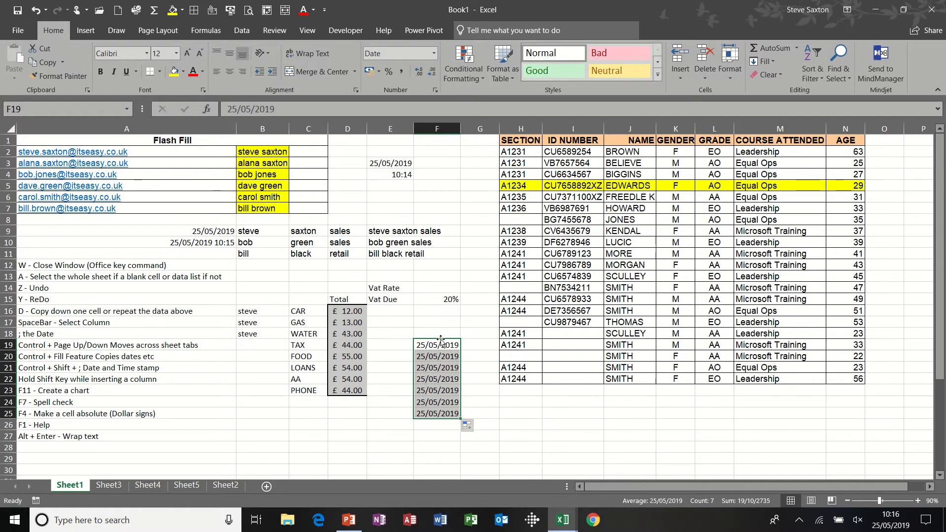
Move the block of dates up to F17:F23 and delete it.
{"action": "left_click_drag", "start_coordinate": [440, 339], "coordinate": [440, 323]}
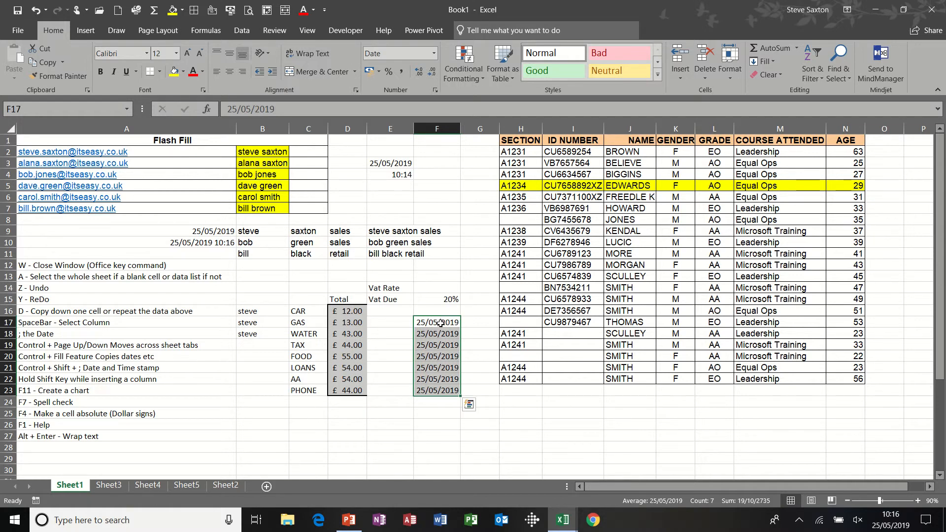
{"action": "key", "text": "Delete"}
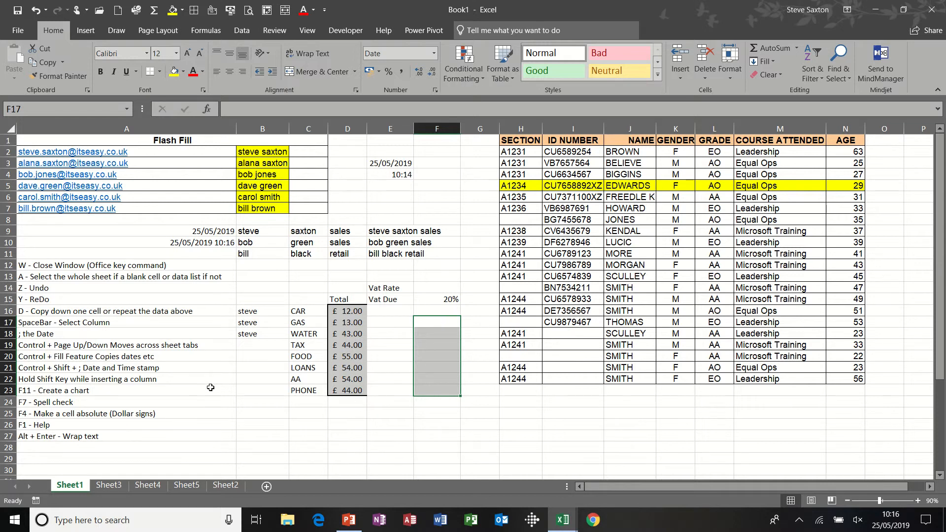
Select the expense names and totals in C15:D23, create a chart on its own sheet, and return to Sheet1.
{"action": "left_click", "coordinate": [178, 392]}
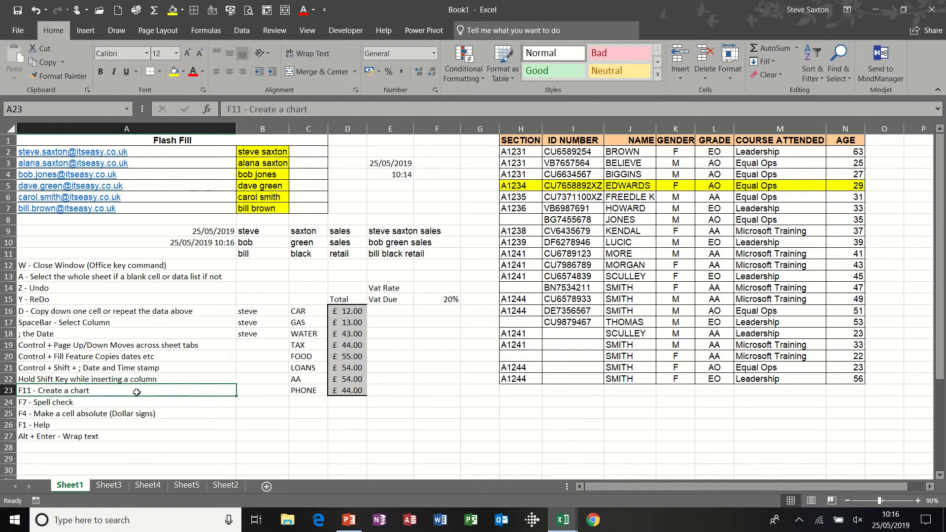
{"action": "left_click_drag", "start_coordinate": [300, 299], "coordinate": [345, 389]}
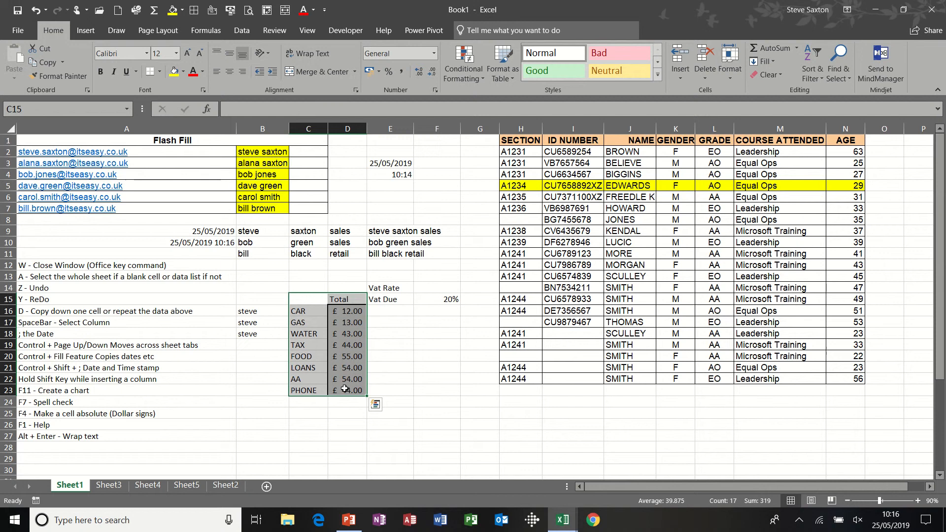
{"action": "key", "text": "F11"}
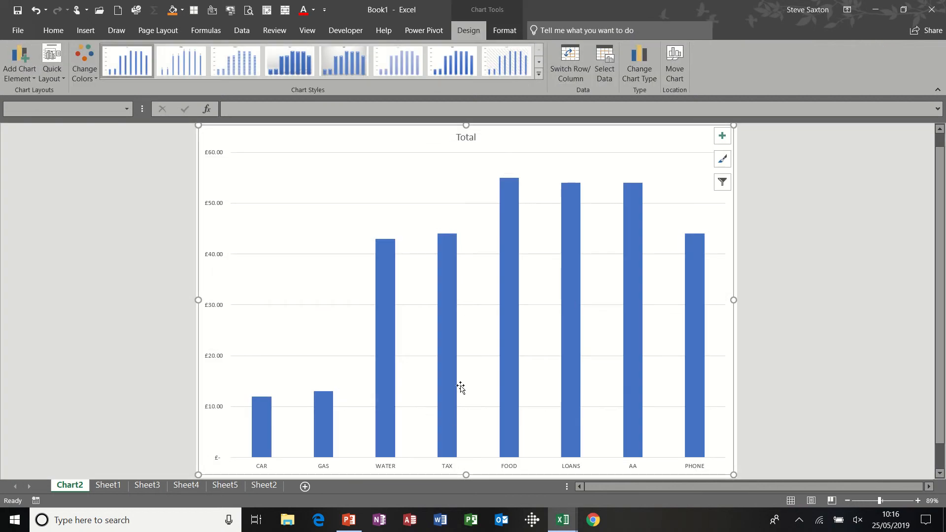
{"action": "left_click", "coordinate": [109, 485]}
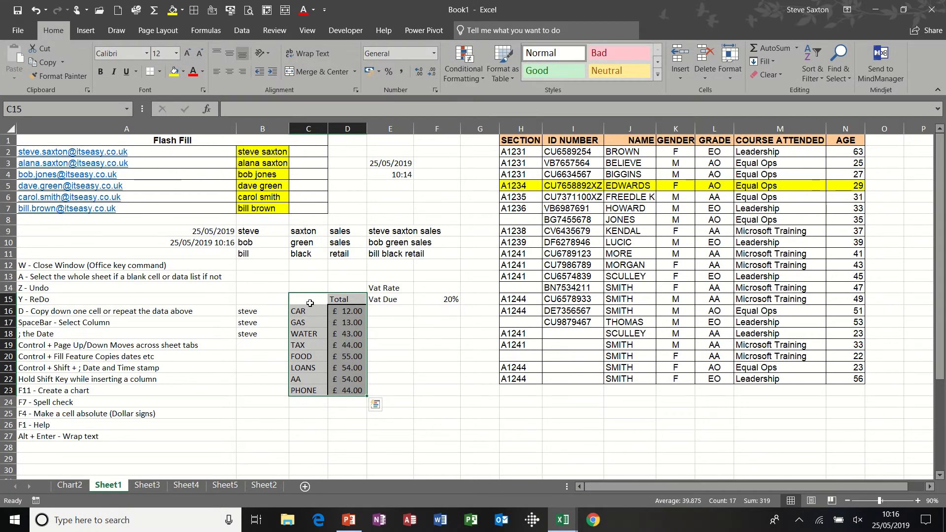
Create another chart of the expense names and totals in C15:D23 on a new chart sheet, then go back to Sheet1.
{"action": "left_click_drag", "start_coordinate": [310, 299], "coordinate": [347, 398]}
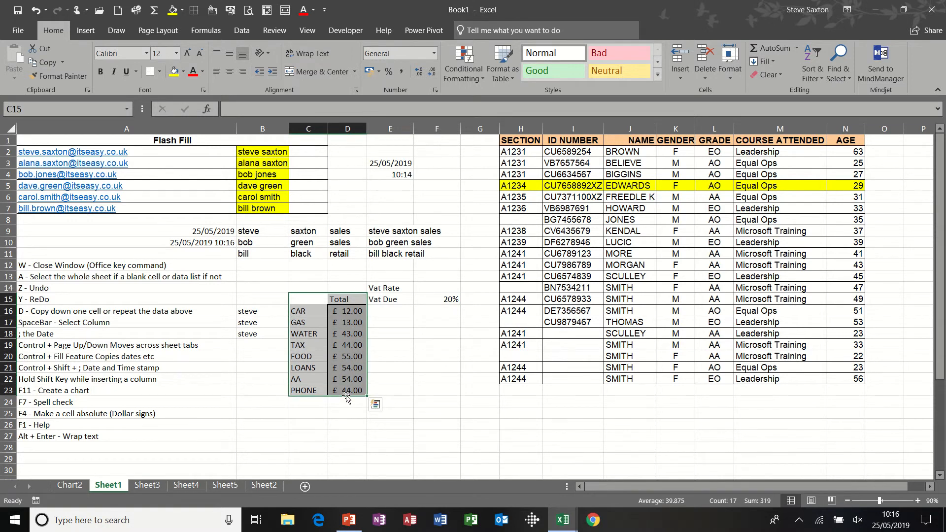
{"action": "key", "text": "F11"}
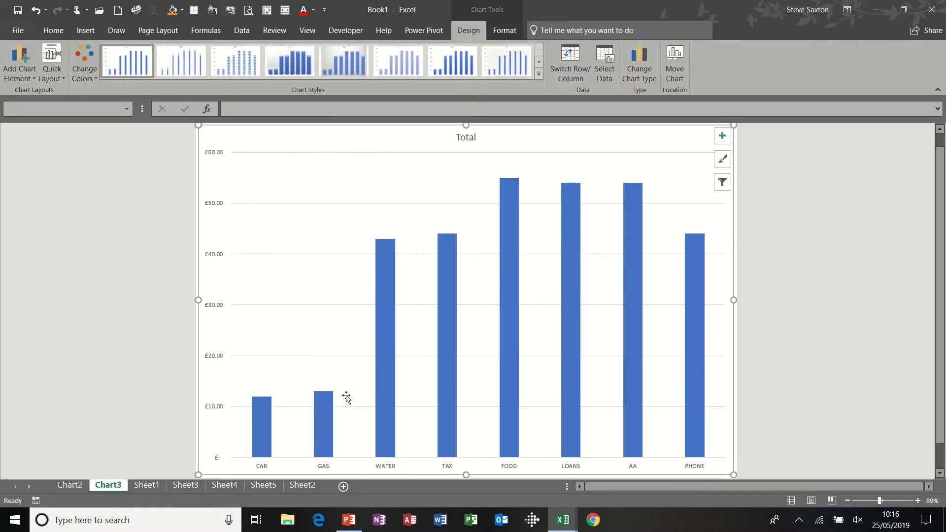
{"action": "left_click", "coordinate": [147, 485]}
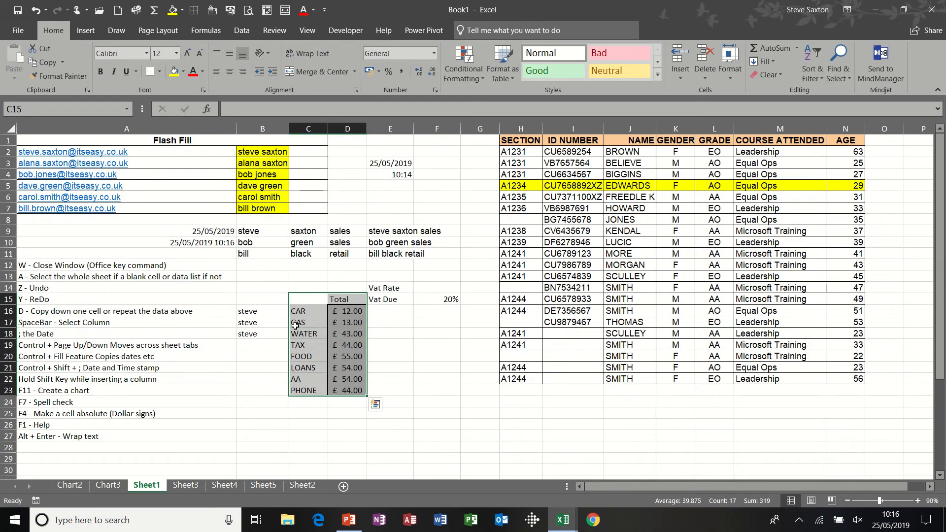
Run a spell check on the expense names in C16:C23 and dismiss the result.
{"action": "left_click_drag", "start_coordinate": [306, 310], "coordinate": [304, 387]}
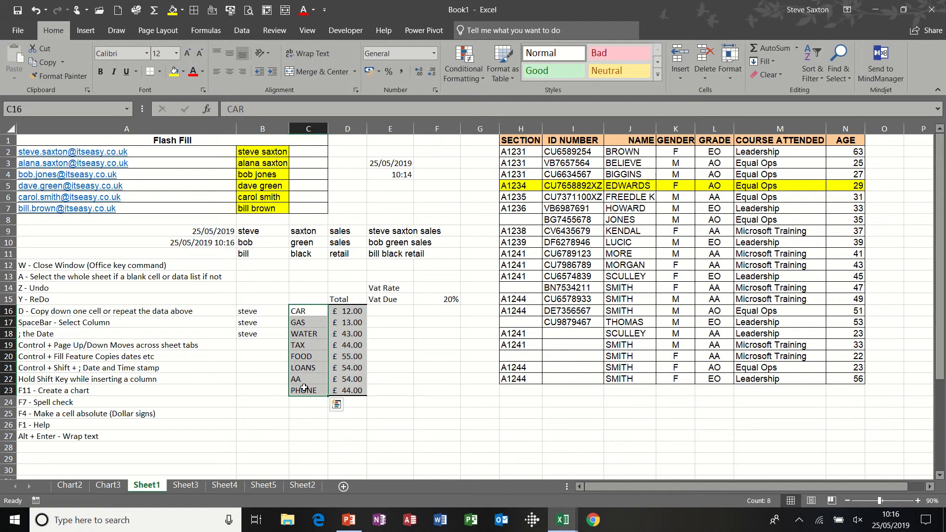
{"action": "key", "text": "F7"}
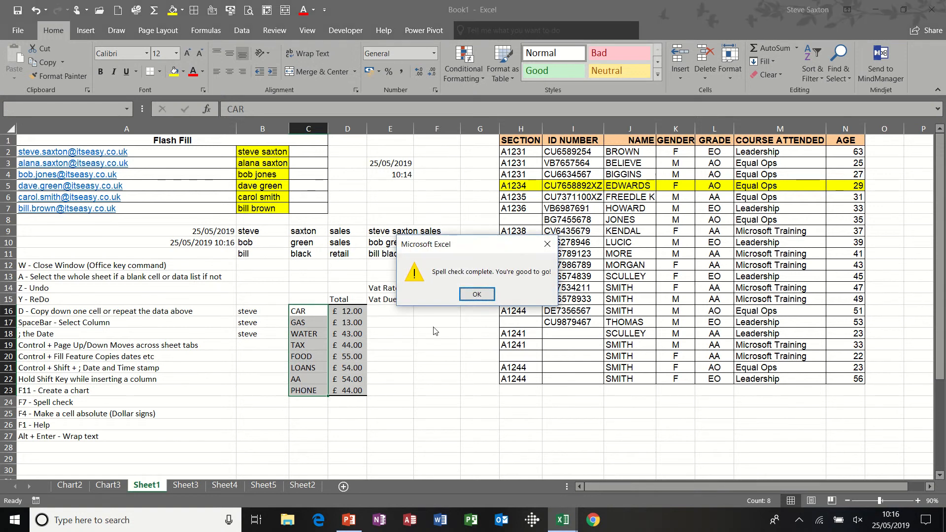
{"action": "left_click_drag", "start_coordinate": [479, 252], "coordinate": [460, 328]}
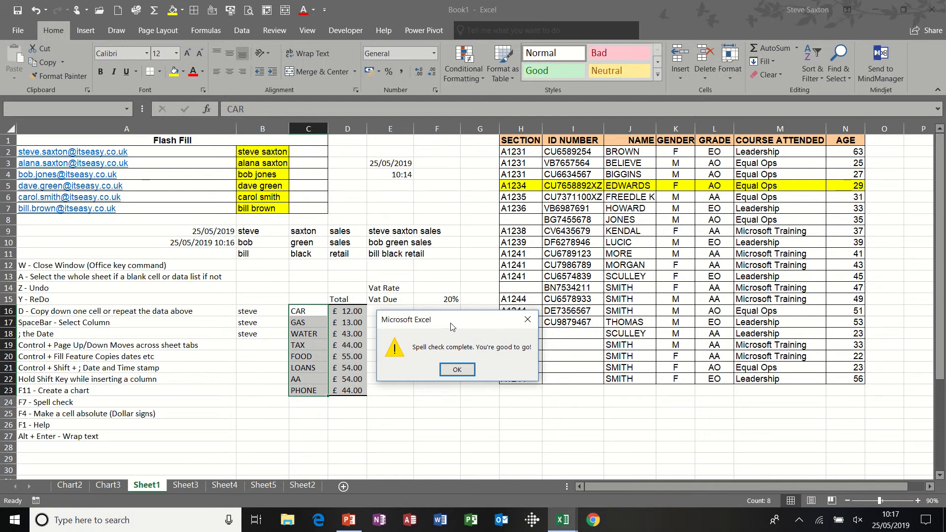
{"action": "left_click_drag", "start_coordinate": [450, 328], "coordinate": [421, 238]}
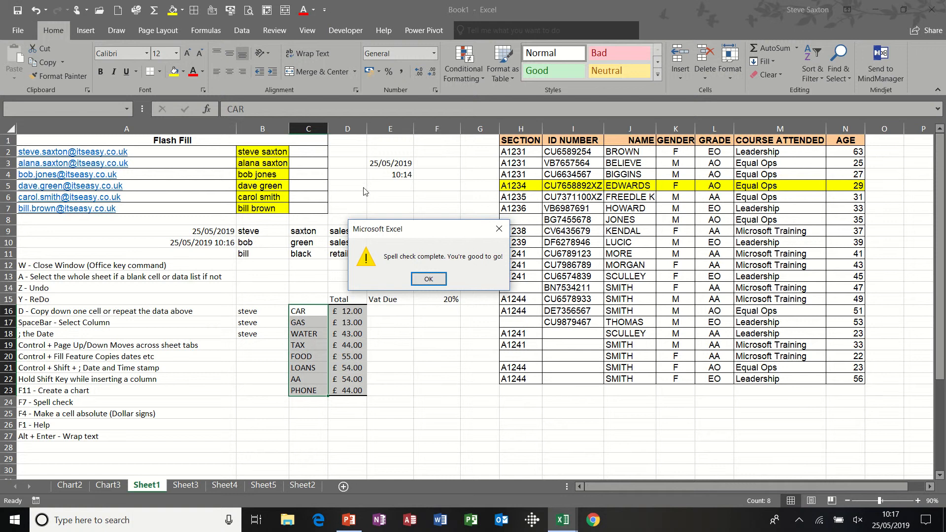
{"action": "left_click", "coordinate": [431, 281]}
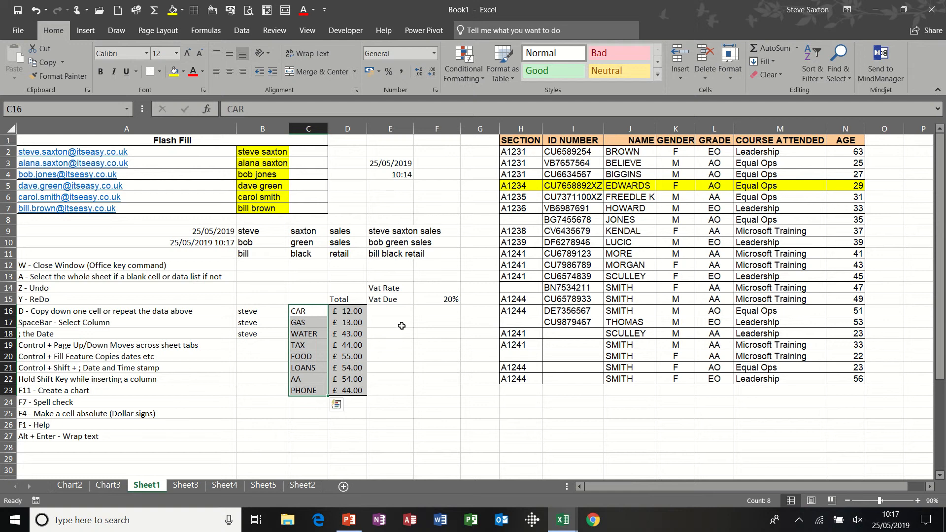
Move the Vat Rate label from E14 across to F14.
{"action": "left_click", "coordinate": [440, 299]}
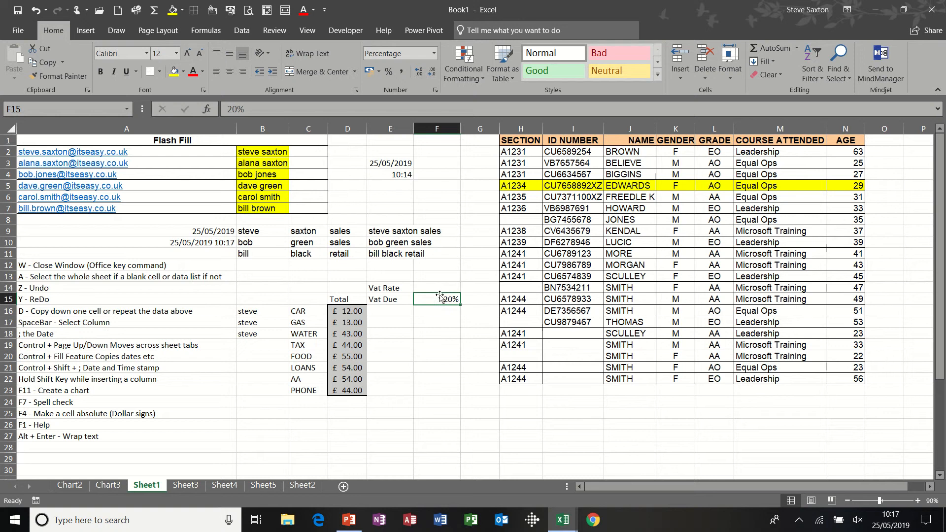
{"action": "left_click", "coordinate": [393, 311]}
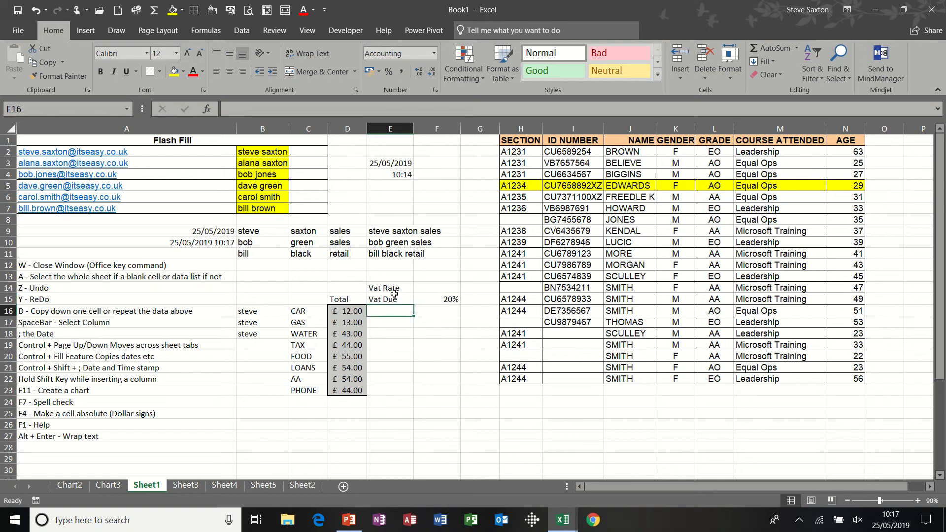
{"action": "left_click", "coordinate": [393, 289]}
{"action": "left_click_drag", "start_coordinate": [392, 291], "coordinate": [439, 291]}
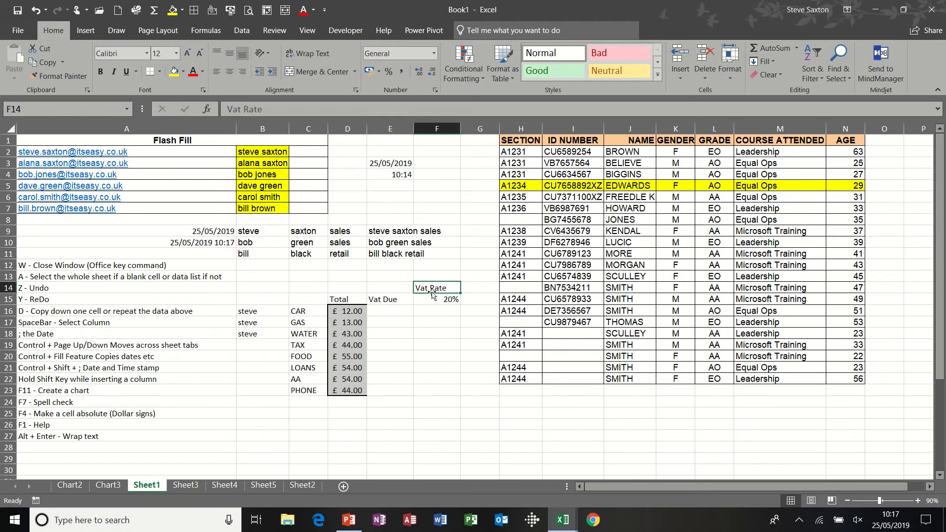
Enter the formula =D16*$F$15 in E16, making the VAT rate reference absolute.
{"action": "left_click", "coordinate": [396, 308]}
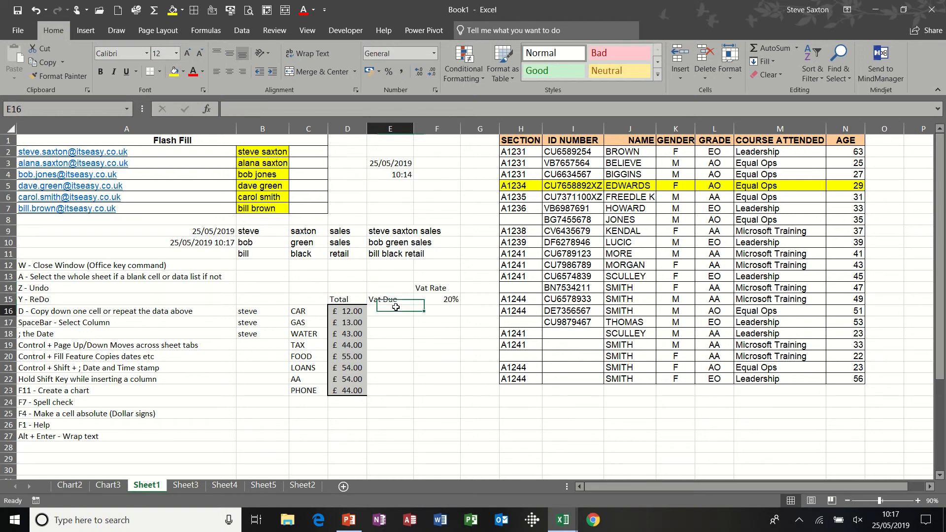
{"action": "type", "text": "="}
{"action": "left_click", "coordinate": [348, 312]}
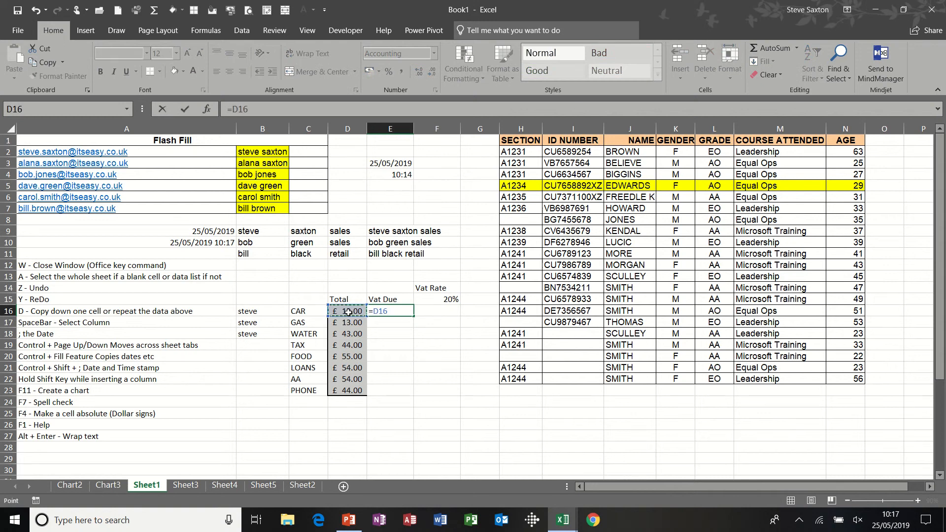
{"action": "type", "text": "*"}
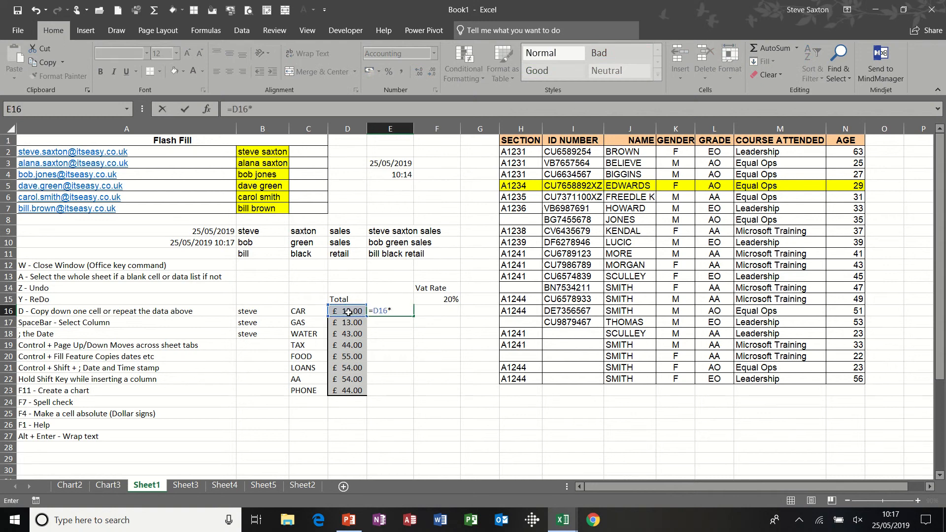
{"action": "left_click", "coordinate": [430, 299]}
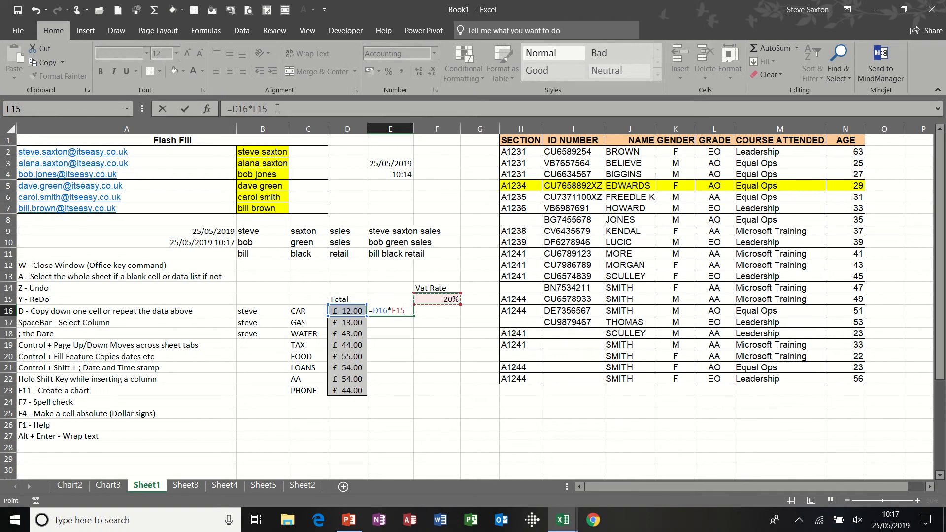
{"action": "key", "text": "F4"}
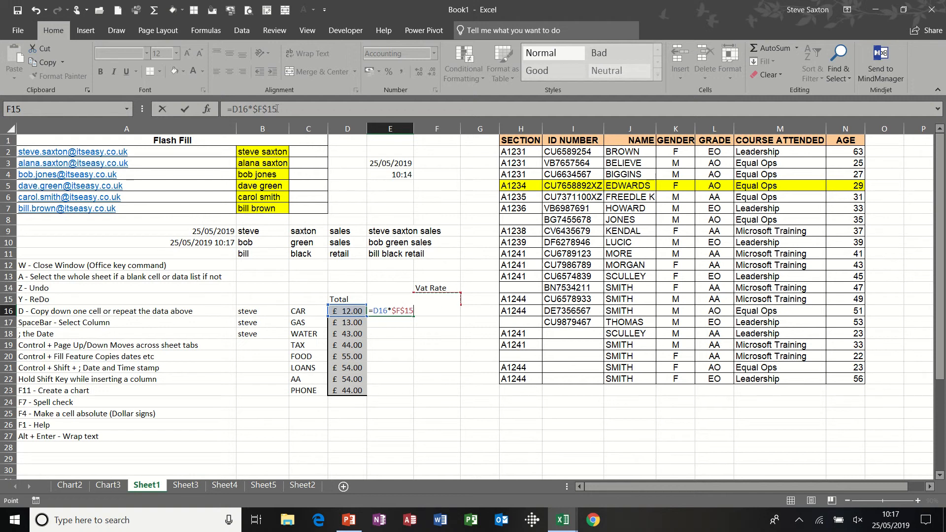
{"action": "left_click", "coordinate": [185, 109]}
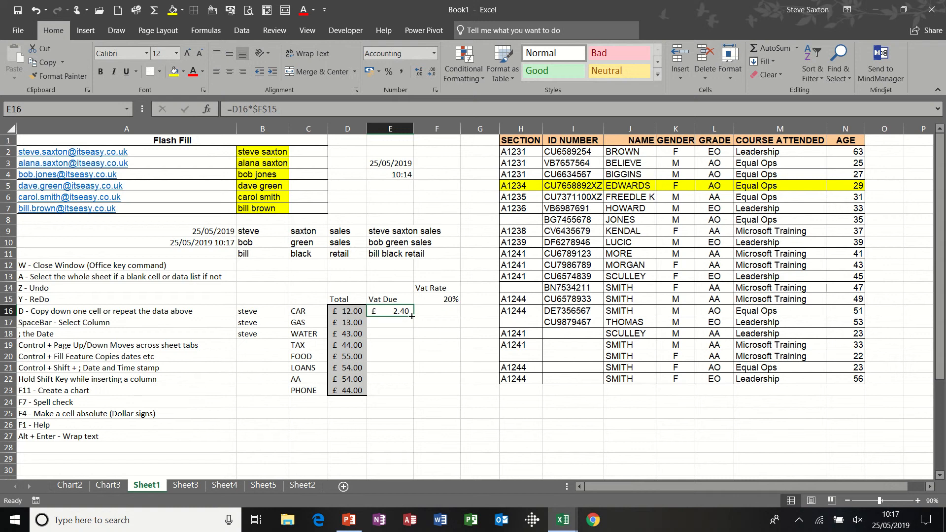
Fill the VAT formula down from E16 through E23 with the fill handle.
{"action": "left_click_drag", "start_coordinate": [414, 315], "coordinate": [414, 394]}
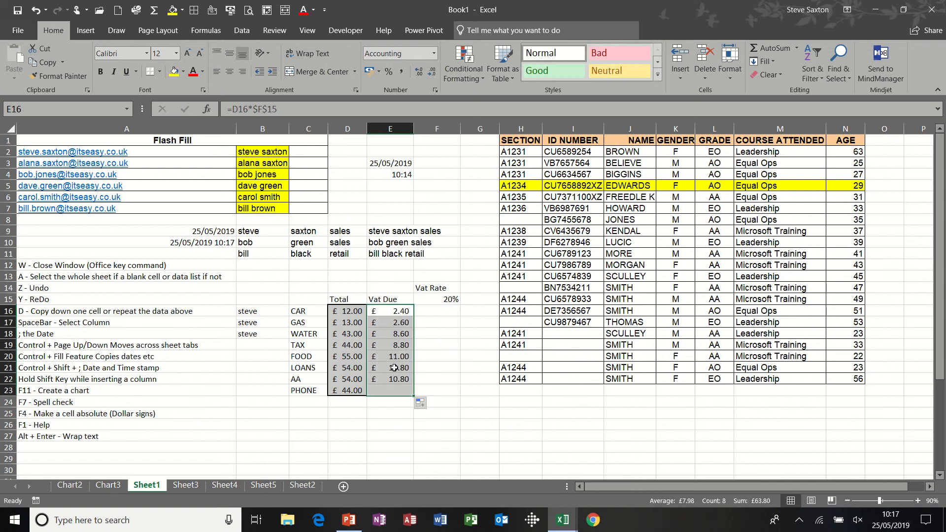
{"action": "left_click", "coordinate": [394, 355]}
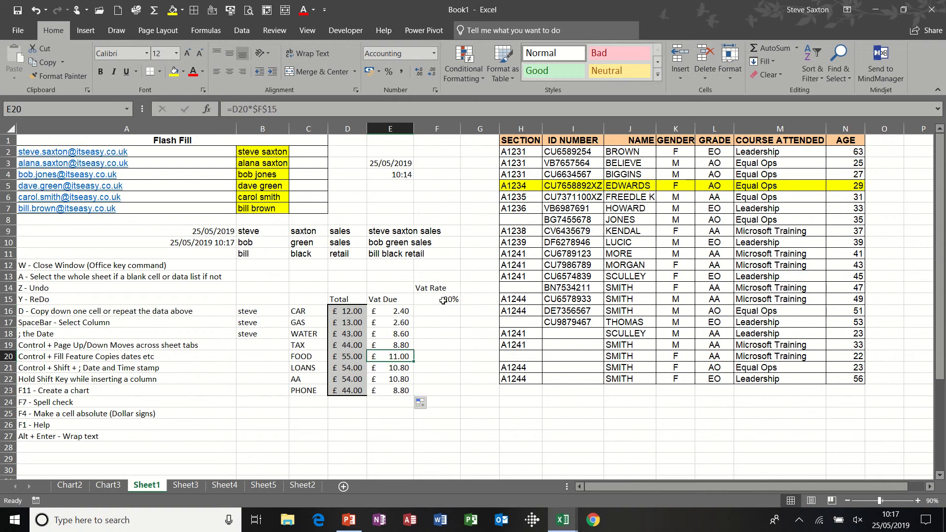
Set the VAT rate in F15 to 25%.
{"action": "left_click", "coordinate": [443, 300]}
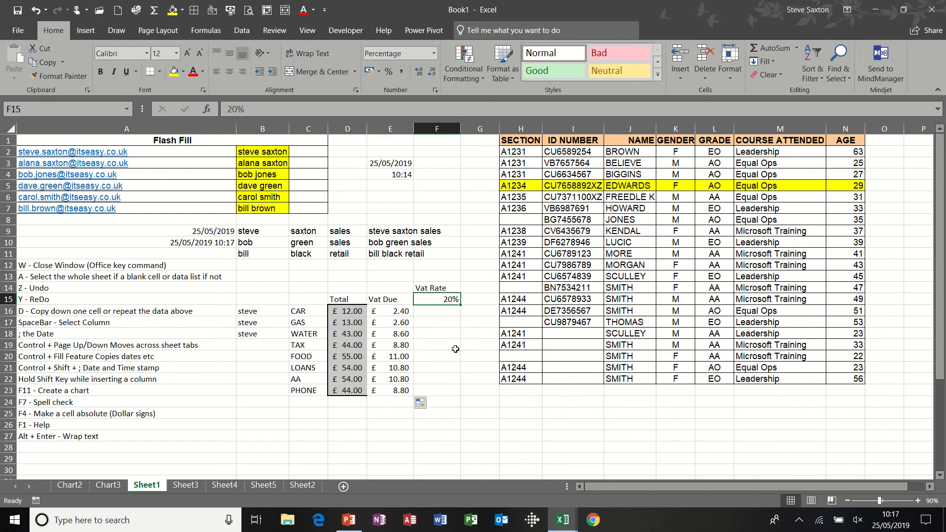
{"action": "type", "text": "25"}
{"action": "key", "text": "Return"}
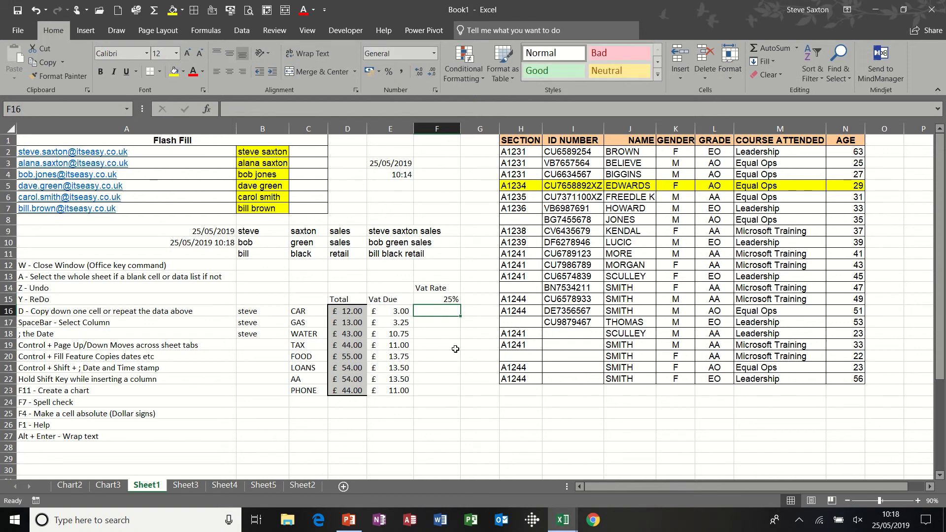
Set the VAT rate in F15 to 15% and check the formula in E19.
{"action": "left_click", "coordinate": [443, 300]}
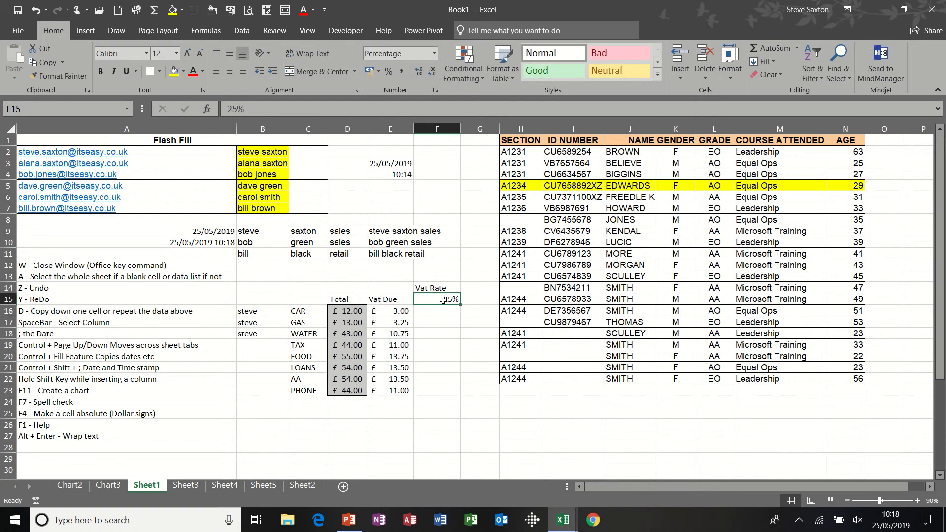
{"action": "type", "text": "15"}
{"action": "key", "text": "Return"}
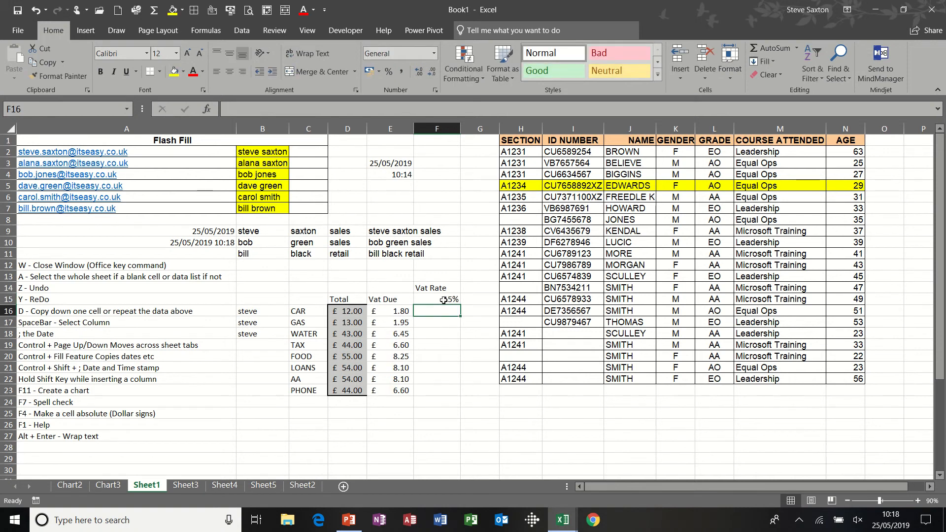
{"action": "left_click", "coordinate": [398, 344]}
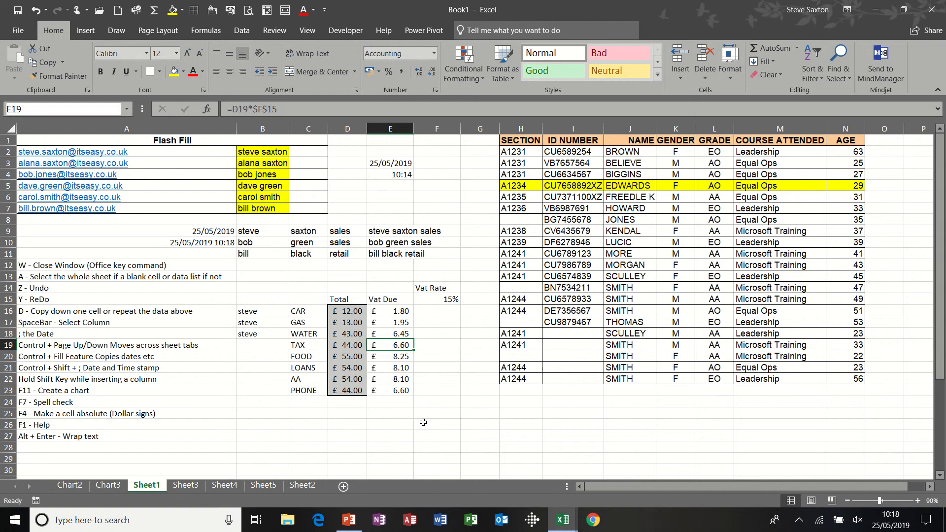
Open the Help pane and close it again.
{"action": "key", "text": "F1"}
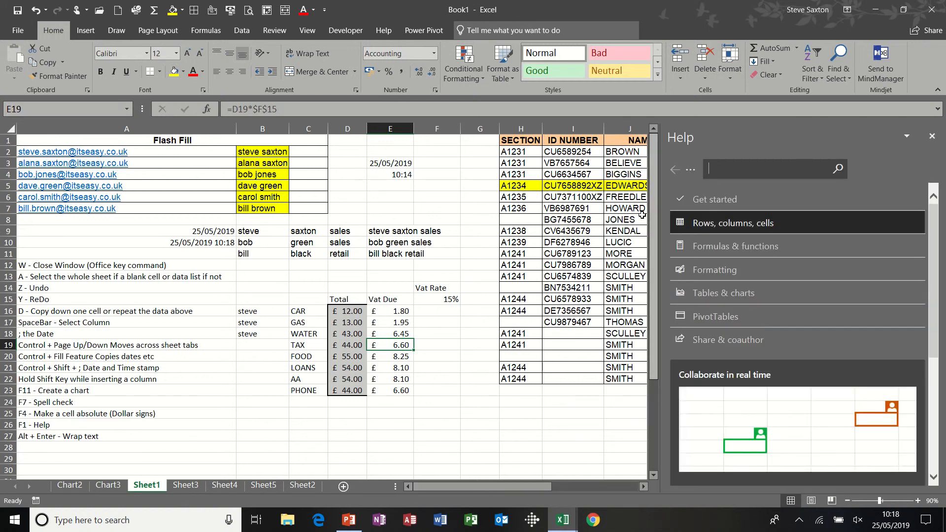
{"action": "left_click", "coordinate": [932, 136]}
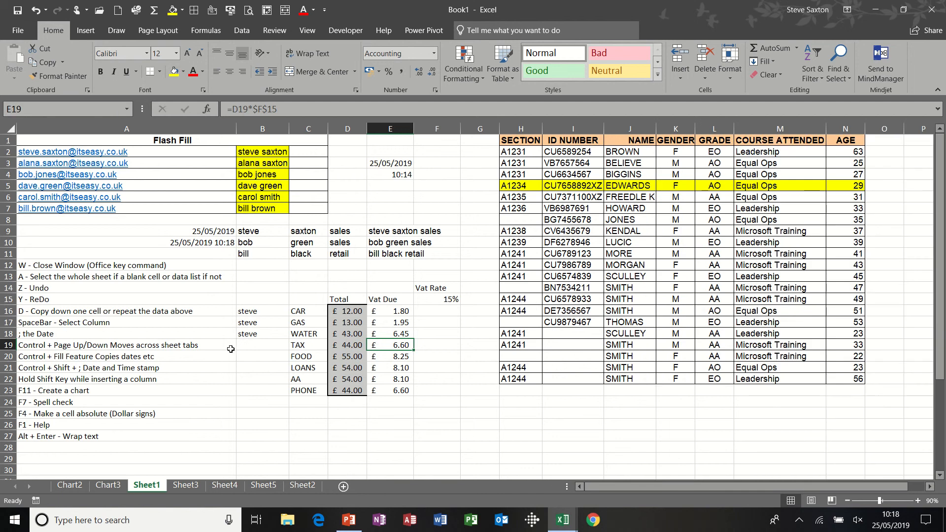
Type four lines of sample text into D25 with line breaks inside the cell, then undo the entry.
{"action": "left_click", "coordinate": [348, 414]}
{"action": "type", "text": "sfjfdkjdfj"}
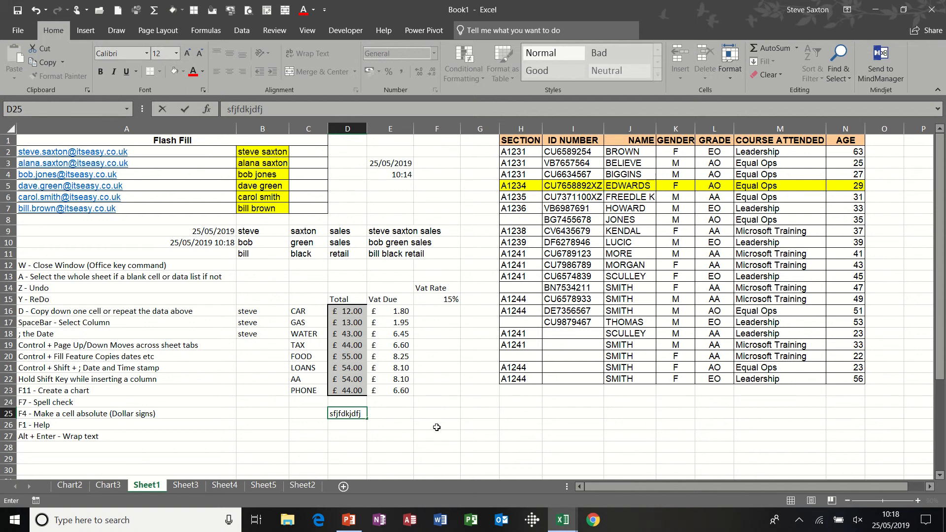
{"action": "key", "text": "Return"}
{"action": "type", "text": "fjhbfjhbf"}
{"action": "key", "text": "Return"}
{"action": "type", "text": "dfkjhfhbd"}
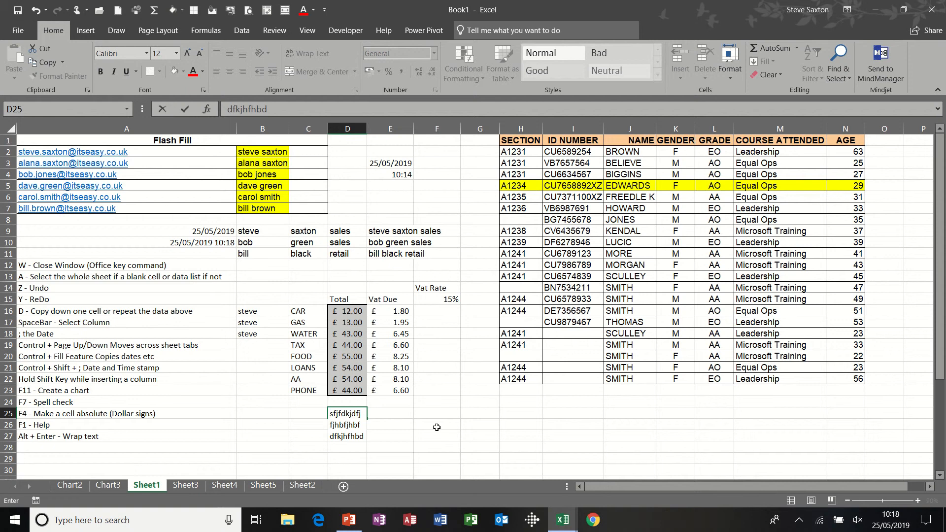
{"action": "key", "text": "Return"}
{"action": "type", "text": "dfkjdf"}
{"action": "key", "text": "ctrl+Return"}
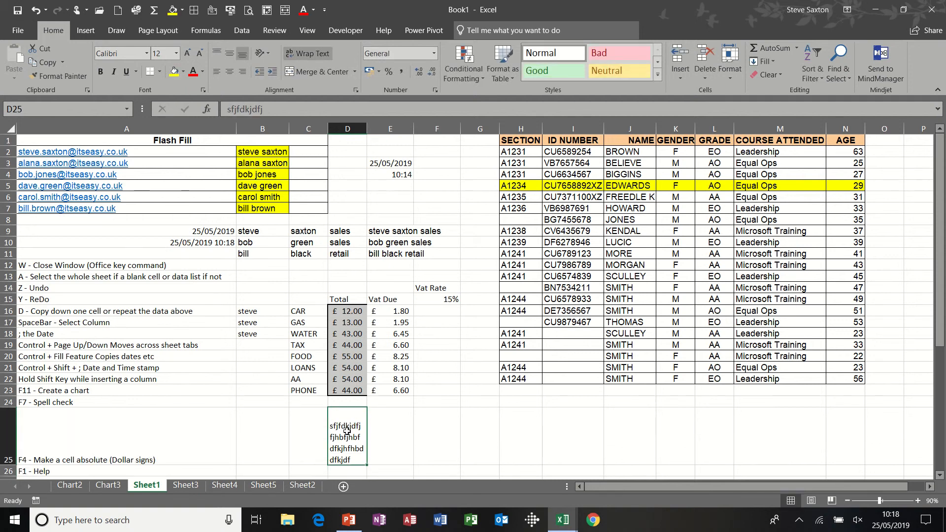
{"action": "key", "text": "ctrl+z"}
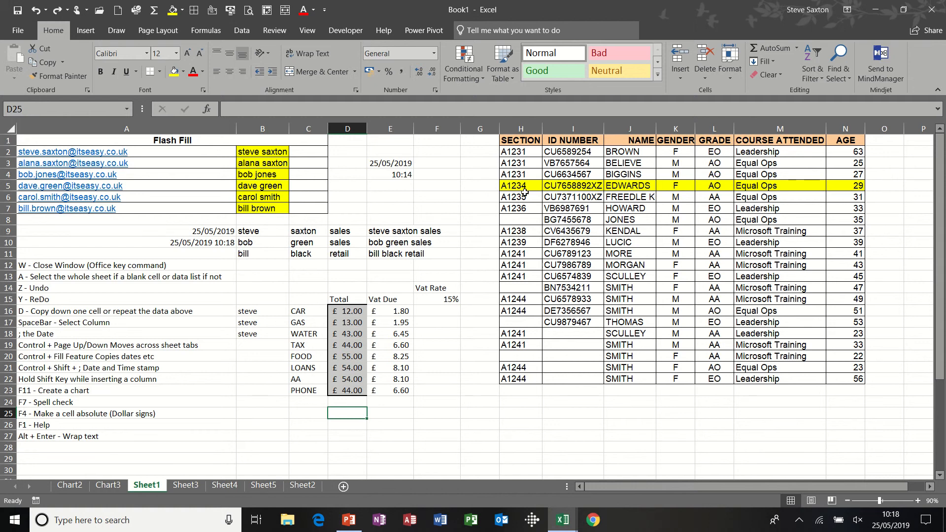
Try to move the AGE column onto the SECTION column.
{"action": "left_click", "coordinate": [93, 380]}
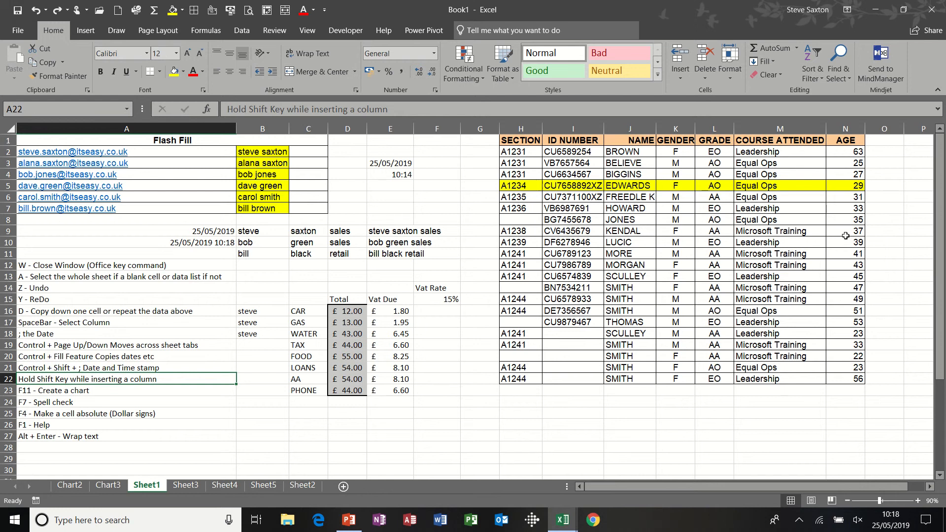
{"action": "left_click", "coordinate": [844, 126]}
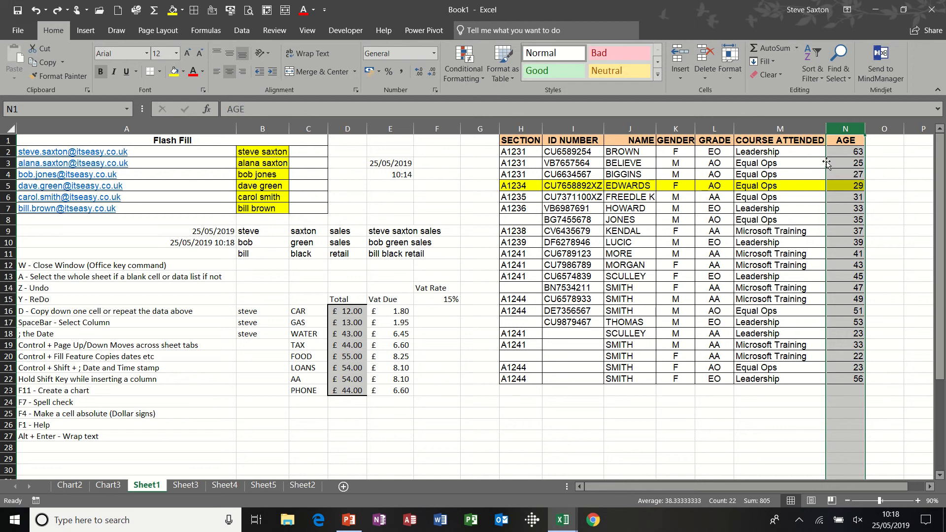
{"action": "left_click_drag", "start_coordinate": [826, 166], "coordinate": [527, 185]}
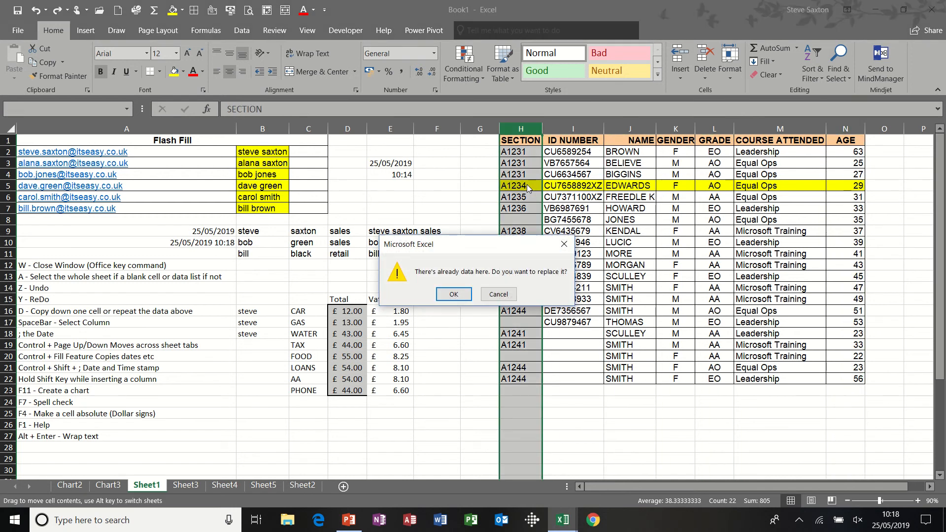
{"action": "left_click", "coordinate": [499, 294]}
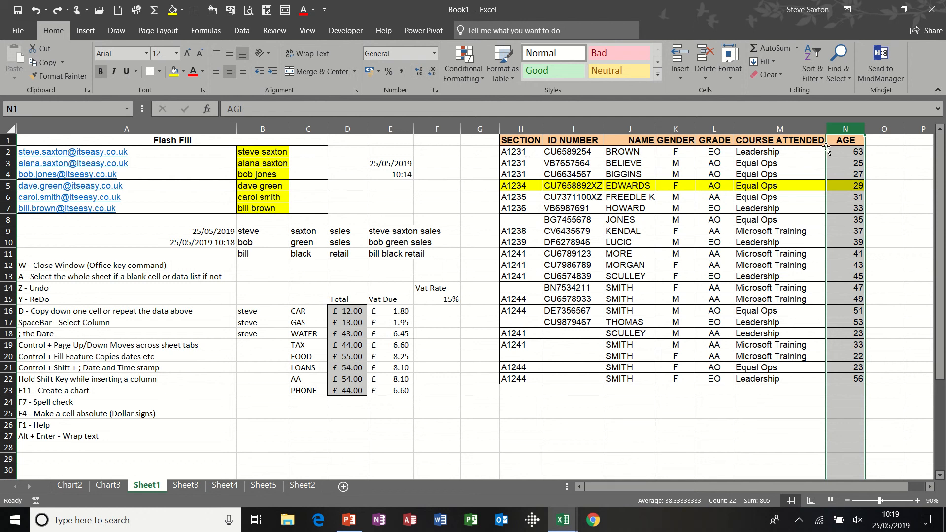
Insert the AGE column between SECTION and ID NUMBER by shift-dragging it into place.
{"action": "left_click_drag", "start_coordinate": [826, 148], "coordinate": [563, 175]}
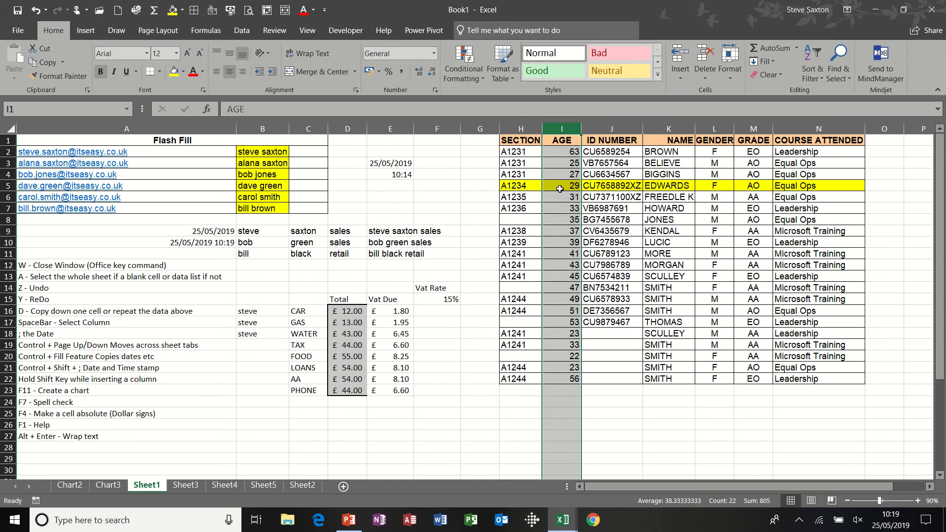
{"action": "left_click", "coordinate": [577, 220]}
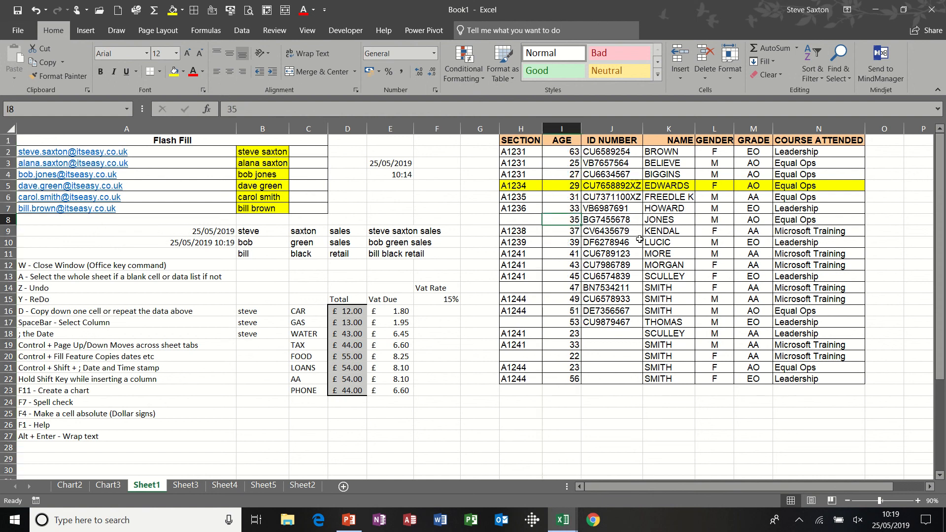